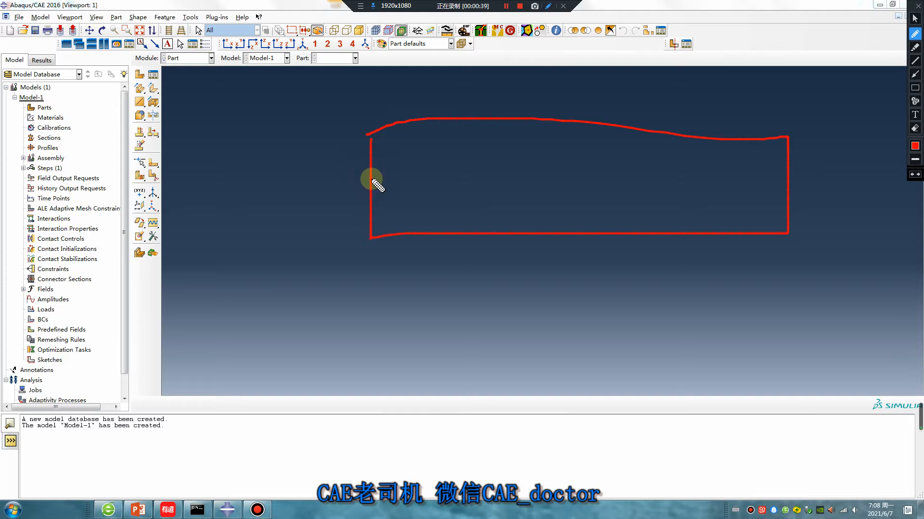
- Pen-sketch a horizontal and two vertical partition lines, tick the left-edge nodes, and note '2 nodes'
drag(371, 180, 798, 180)
drag(452, 119, 452, 230)
drag(542, 117, 543, 223)
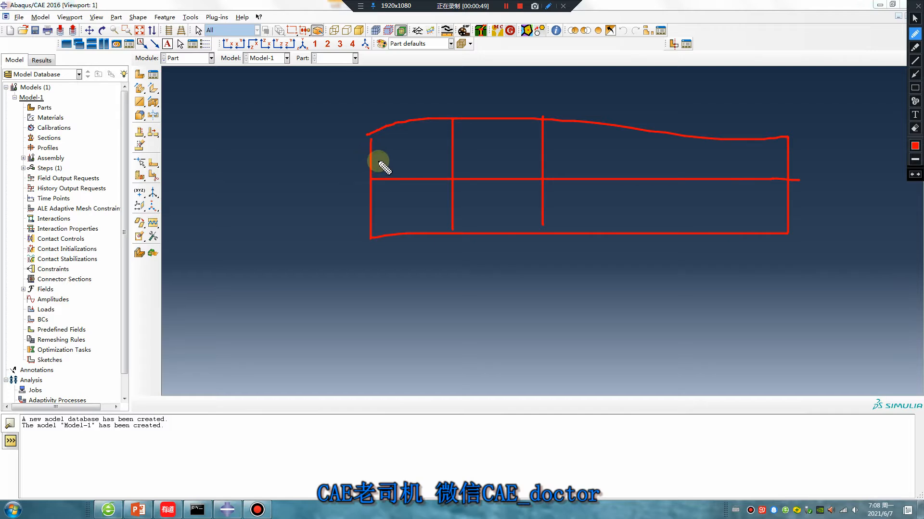
drag(370, 156, 410, 187)
drag(359, 207, 376, 209)
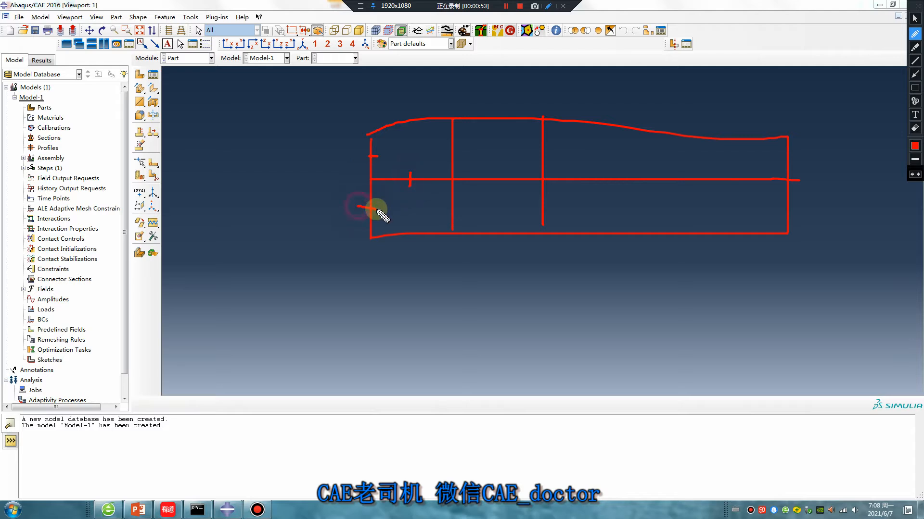
mouse_move(369, 135)
mouse_down()
mouse_move(375, 177)
mouse_move(369, 137)
mouse_up()
mouse_move(386, 168)
mouse_down()
mouse_move(412, 182)
mouse_move(397, 181)
mouse_move(372, 227)
mouse_up()
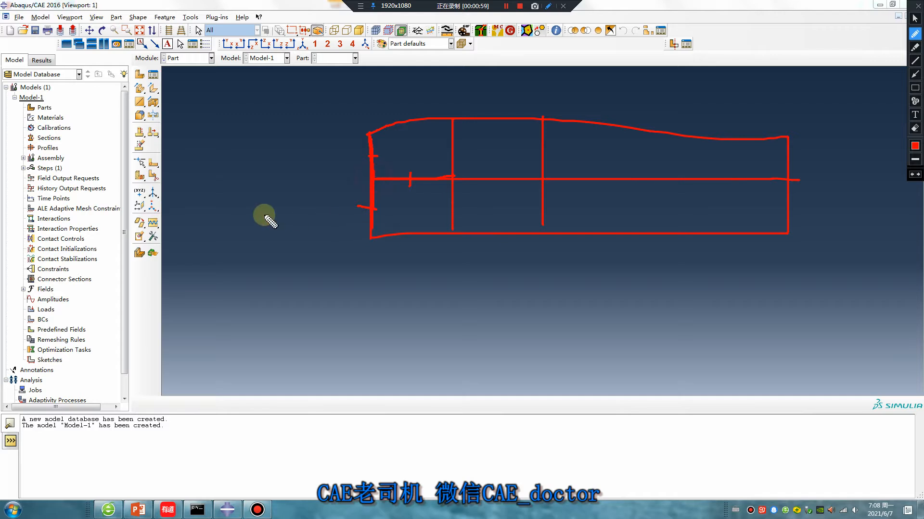
mouse_move(213, 220)
mouse_down()
mouse_move(249, 261)
mouse_move(268, 262)
mouse_move(279, 250)
mouse_move(280, 260)
mouse_move(298, 252)
mouse_move(294, 237)
mouse_move(330, 200)
mouse_move(326, 255)
mouse_move(367, 253)
mouse_move(358, 277)
mouse_up()
- Tick nodes across the transition zone and right end, write 'only one node', then clear all annotations
mouse_move(415, 115)
mouse_down()
mouse_move(417, 134)
mouse_move(456, 149)
mouse_up()
drag(413, 219, 418, 227)
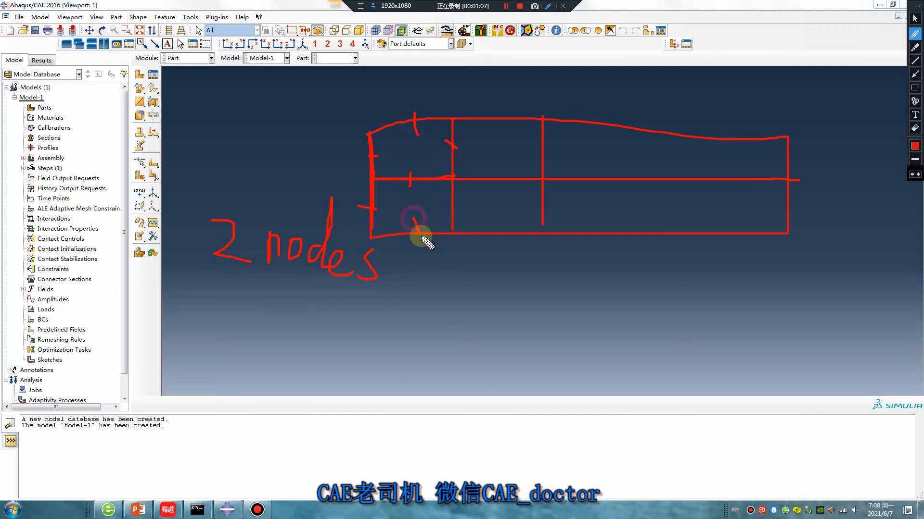
drag(497, 171, 496, 184)
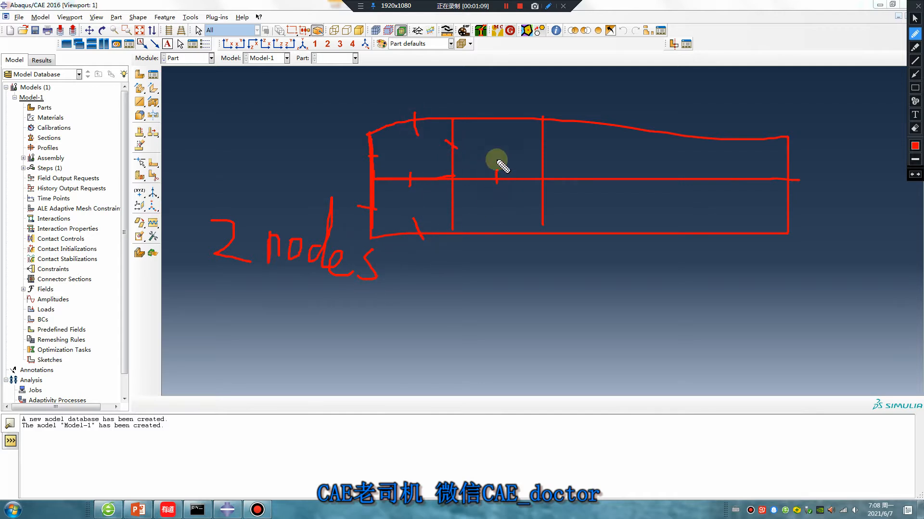
drag(497, 107, 498, 124)
drag(499, 217, 503, 236)
drag(778, 153, 814, 153)
drag(770, 205, 816, 208)
drag(563, 291, 628, 279)
mouse_move(637, 239)
mouse_down()
mouse_move(631, 314)
mouse_move(659, 322)
mouse_move(631, 328)
mouse_up()
mouse_move(709, 284)
mouse_down()
mouse_move(714, 311)
mouse_move(743, 280)
mouse_move(809, 288)
mouse_move(835, 307)
mouse_up()
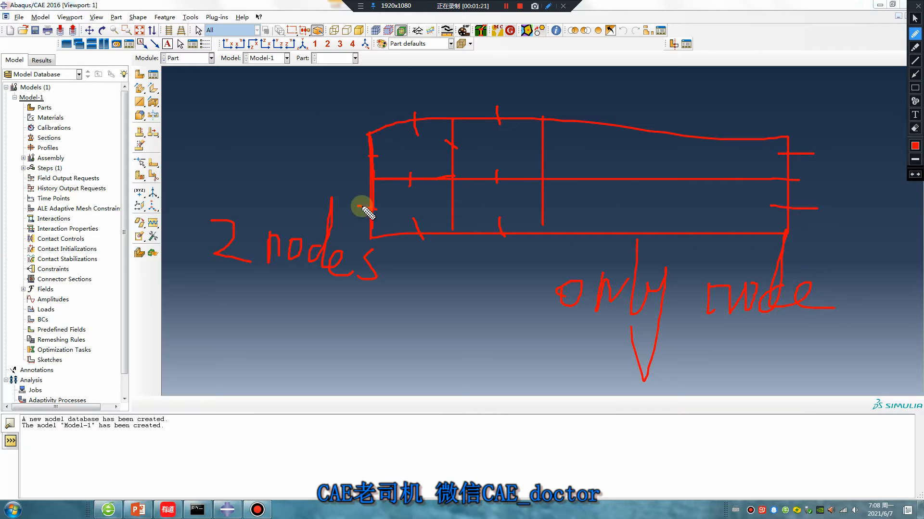
key(Escape)
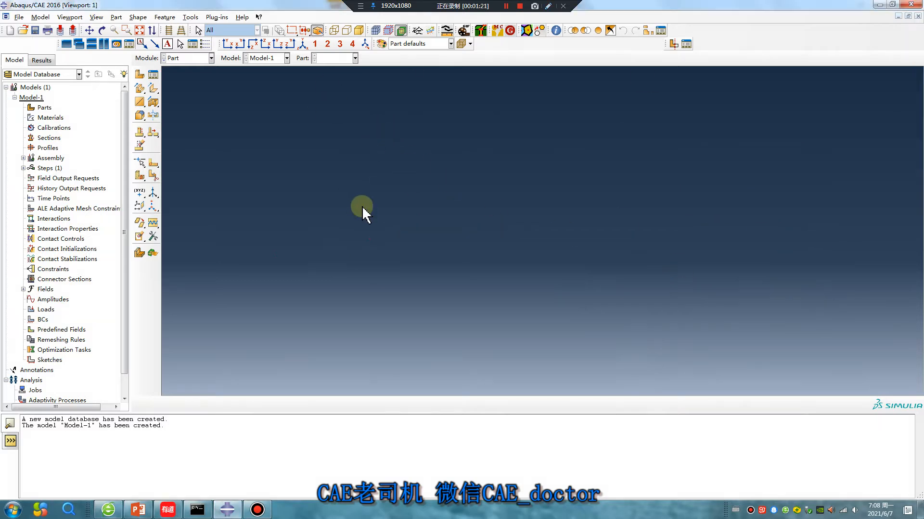
- Create Part-1 as a 2D planar shell rectangle
click(139, 75)
click(35, 93)
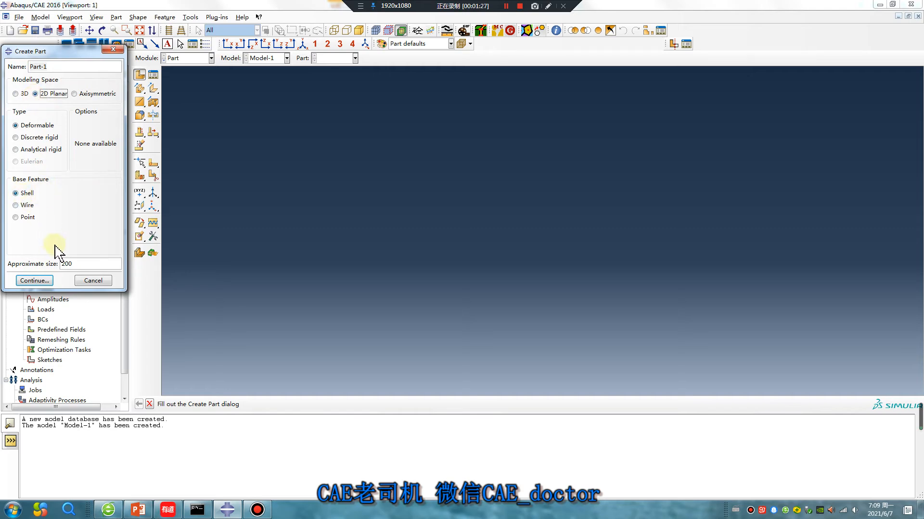
click(33, 280)
click(152, 90)
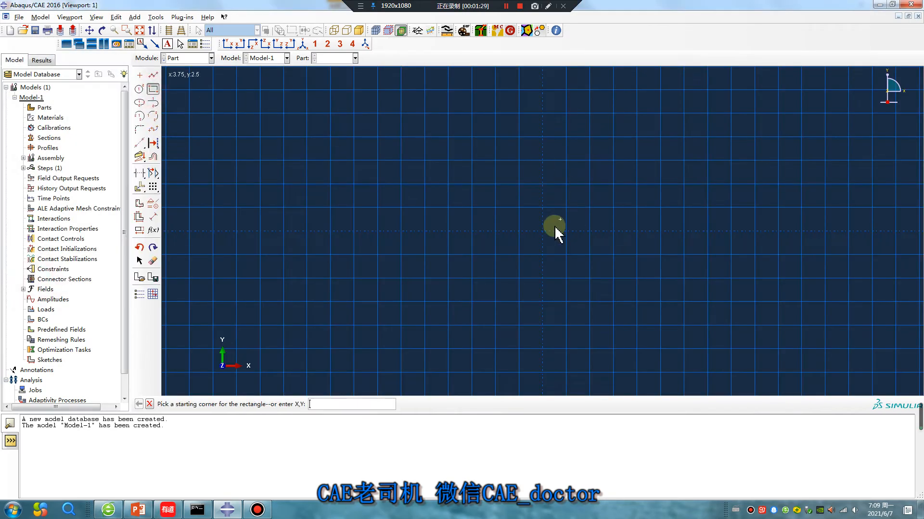
click(542, 231)
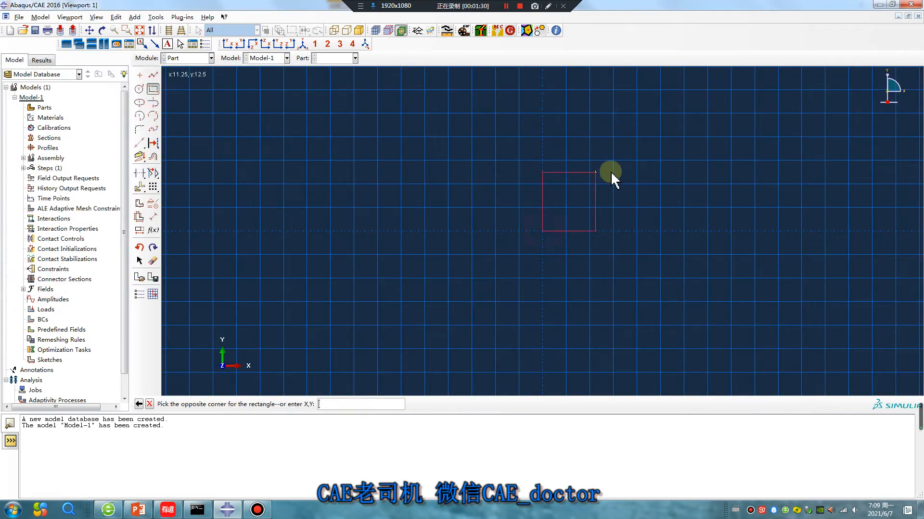
click(780, 188)
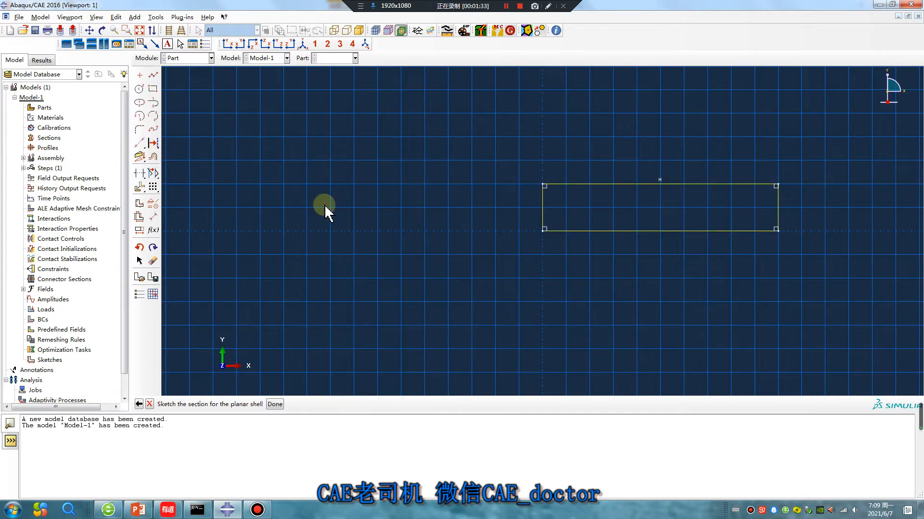
middle_click(324, 205)
middle_click(324, 204)
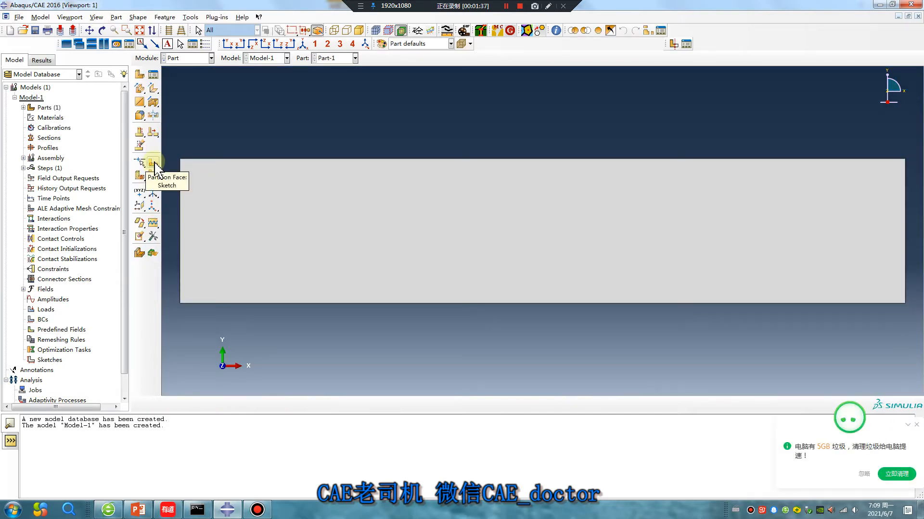
- Sketch a face partition with a horizontal line across the rectangle's middle
click(154, 164)
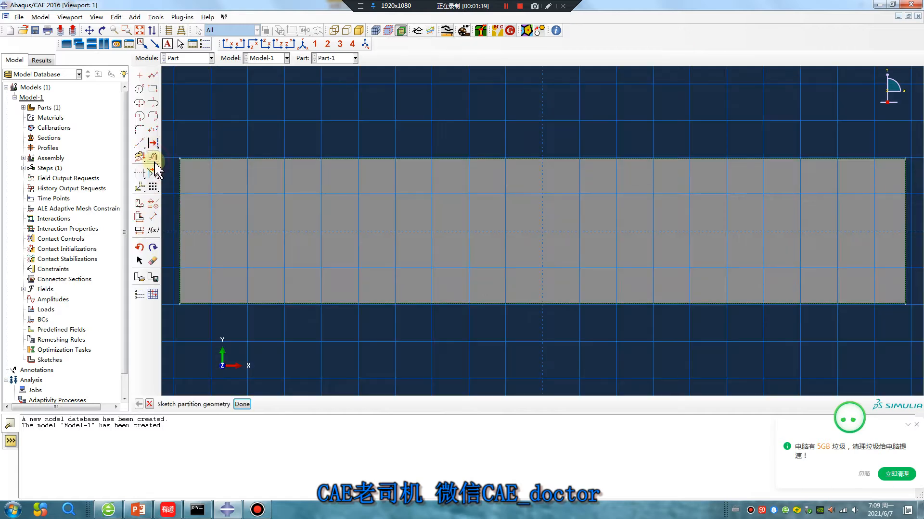
click(153, 75)
click(183, 232)
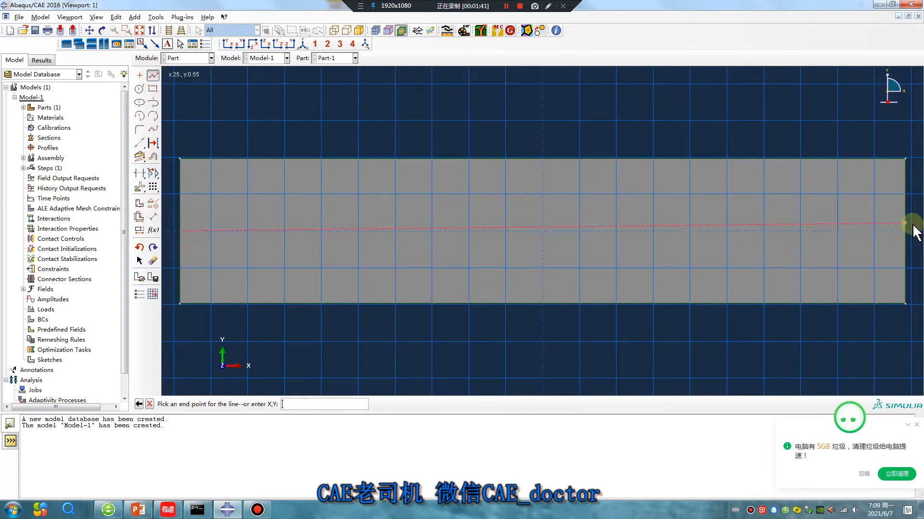
click(905, 232)
click(153, 75)
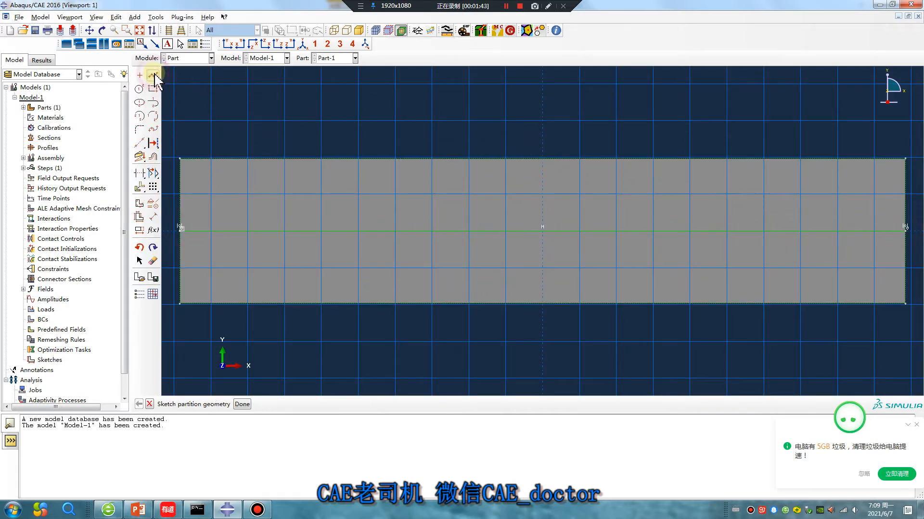
- Add two vertical partition lines near the left end, splitting the part into six faces
click(153, 75)
click(249, 160)
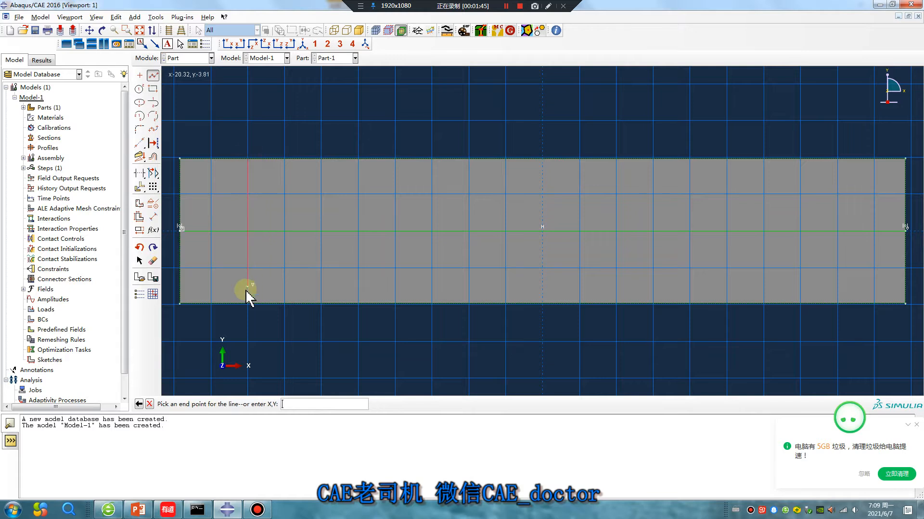
click(249, 302)
click(152, 76)
click(153, 76)
click(322, 159)
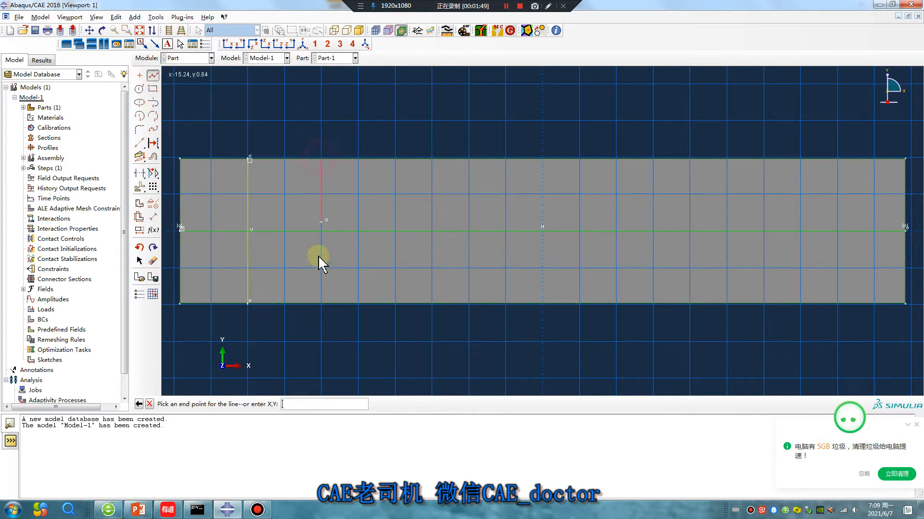
click(322, 302)
middle_click(360, 110)
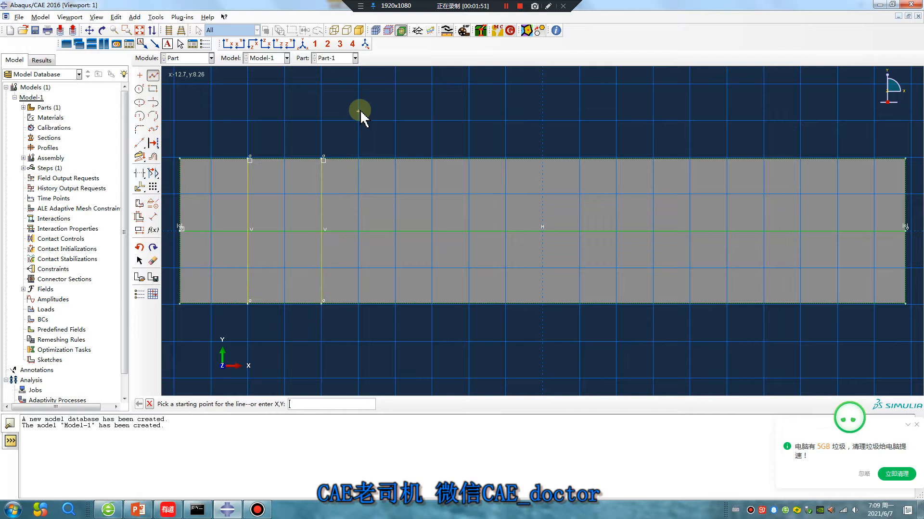
middle_click(268, 114)
- In the Assembly module, begin creating an instance of Part-1
click(188, 58)
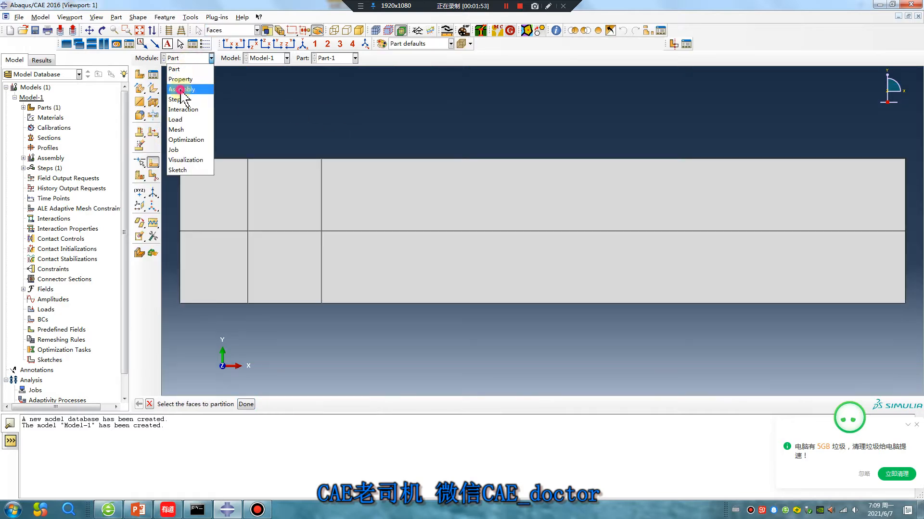
click(181, 89)
click(140, 74)
- Confirm the Part-1 instance and switch to the Mesh module on the part itself
click(34, 326)
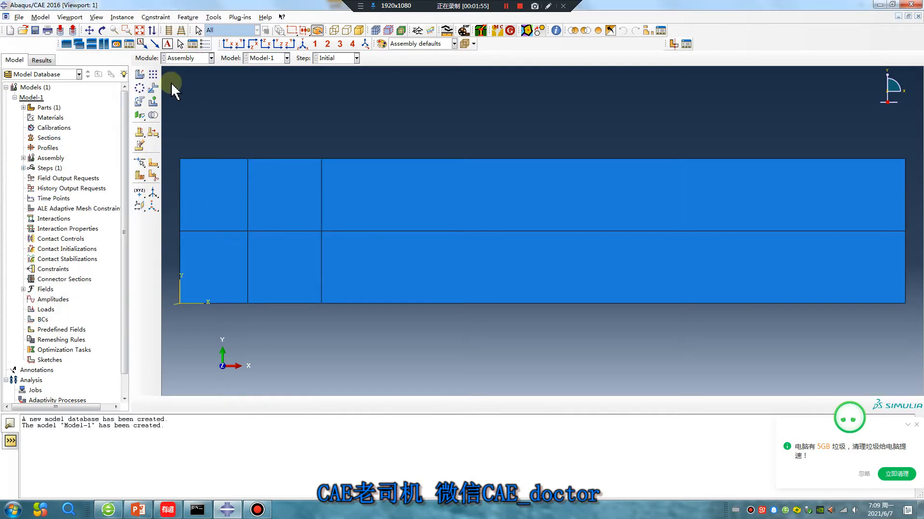
click(188, 58)
click(190, 129)
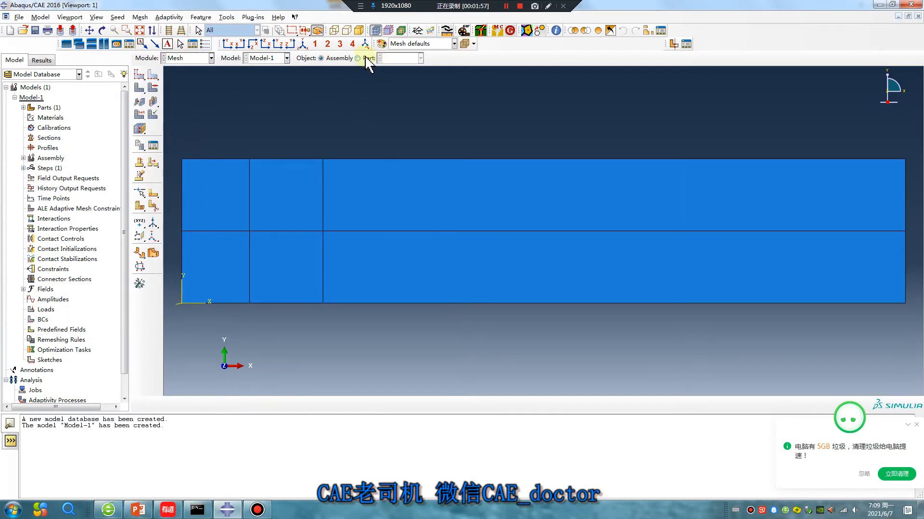
click(356, 58)
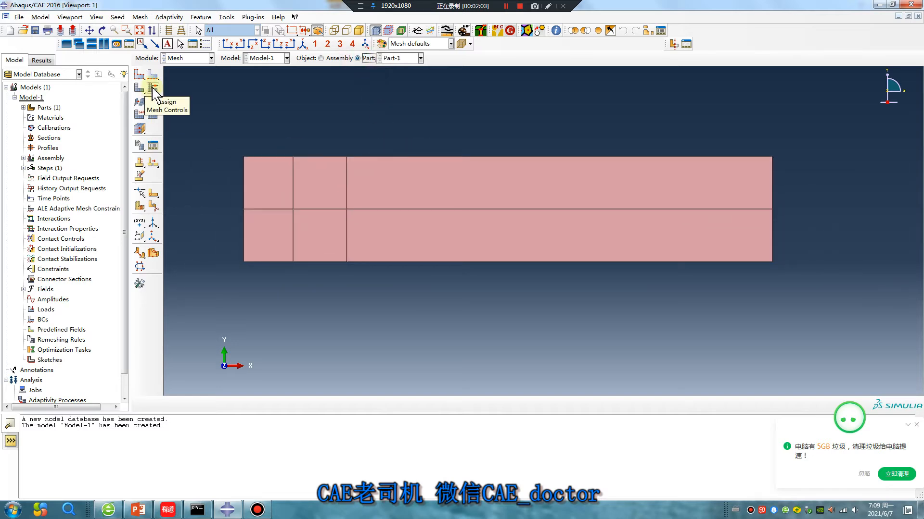
- Assign Structured mesh controls to all six faces
click(153, 88)
drag(200, 105, 779, 293)
middle_click(417, 300)
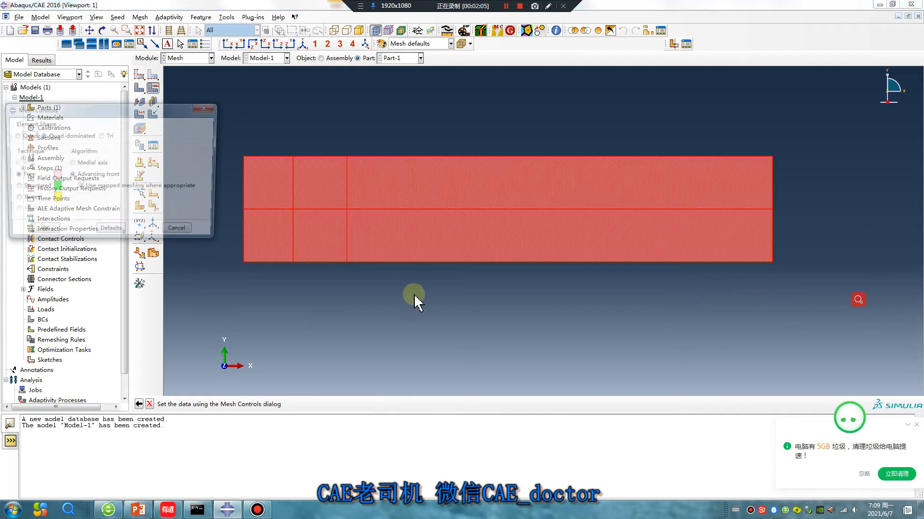
click(14, 188)
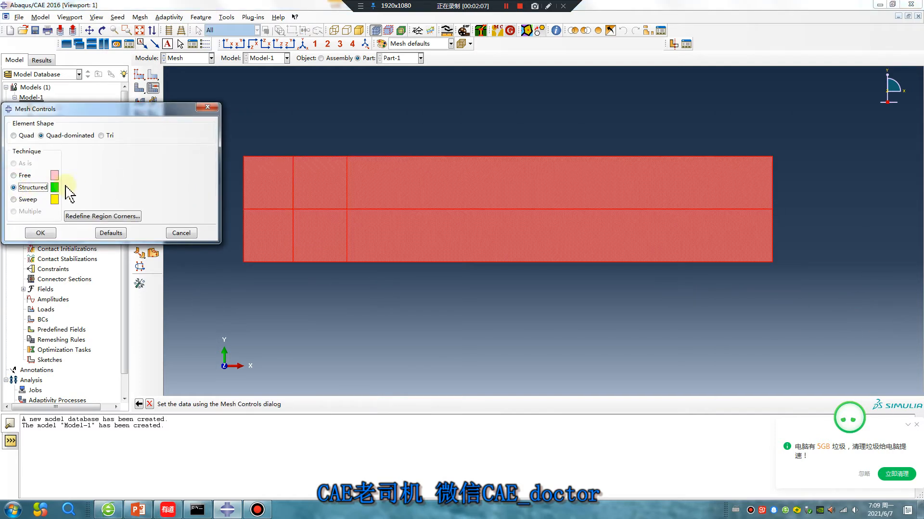
click(50, 236)
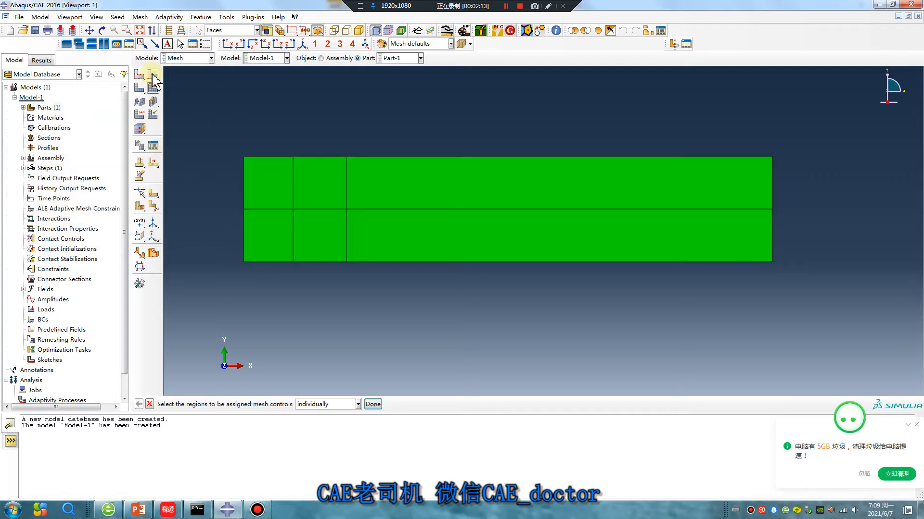
- Set the part's approximate global seed size to 4
click(152, 75)
click(136, 75)
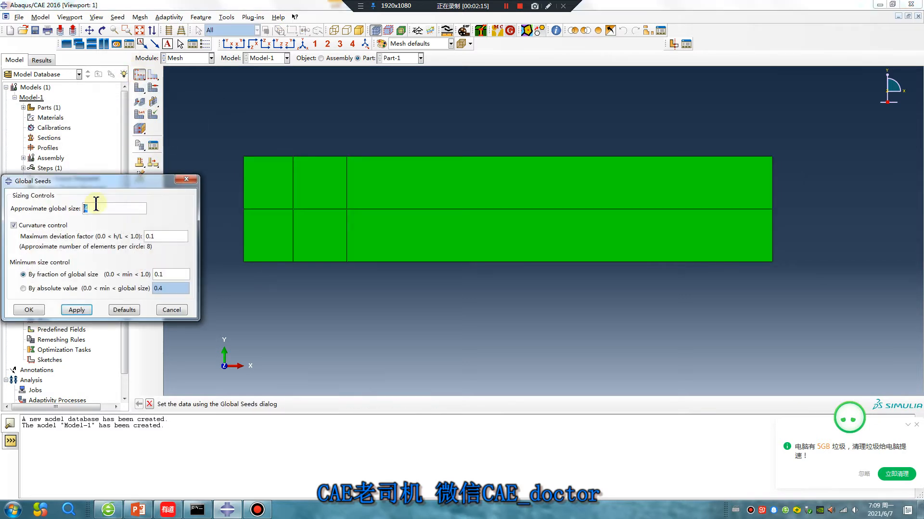
click(85, 309)
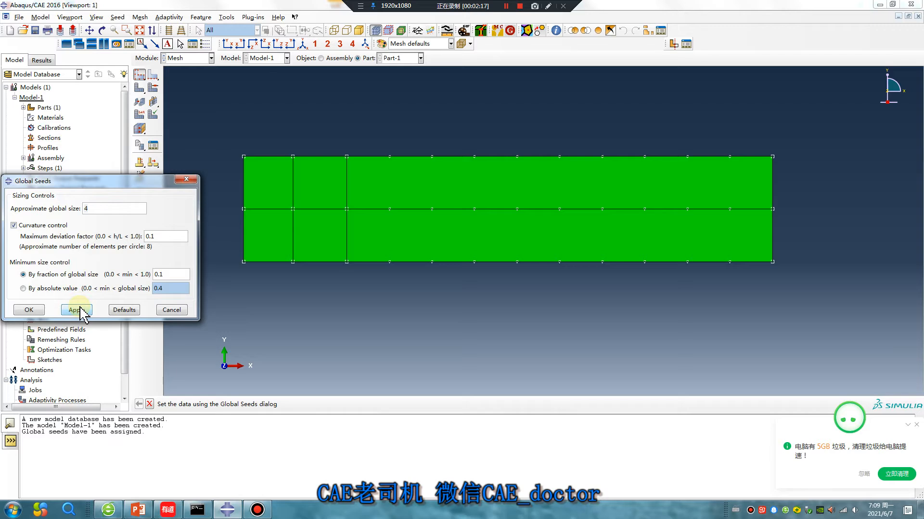
click(43, 310)
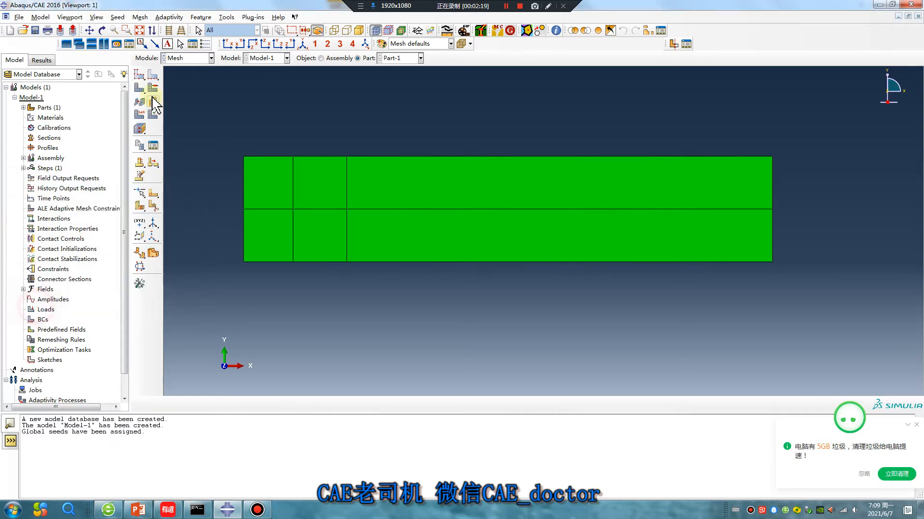
- Seed the three left-end edges by number with 1 element each, not allowed to change
click(153, 75)
drag(234, 186, 250, 186)
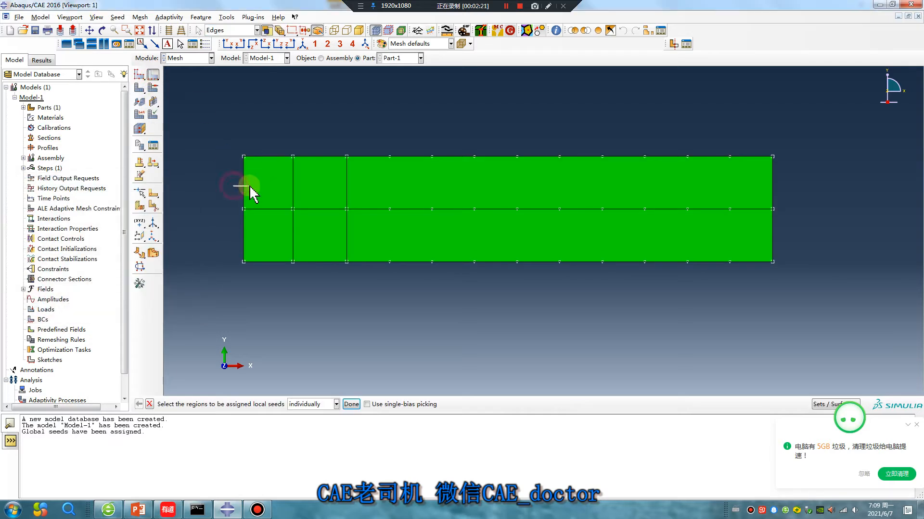
shift+drag(243, 232, 249, 232)
shift+drag(271, 199, 276, 221)
middle_click(371, 336)
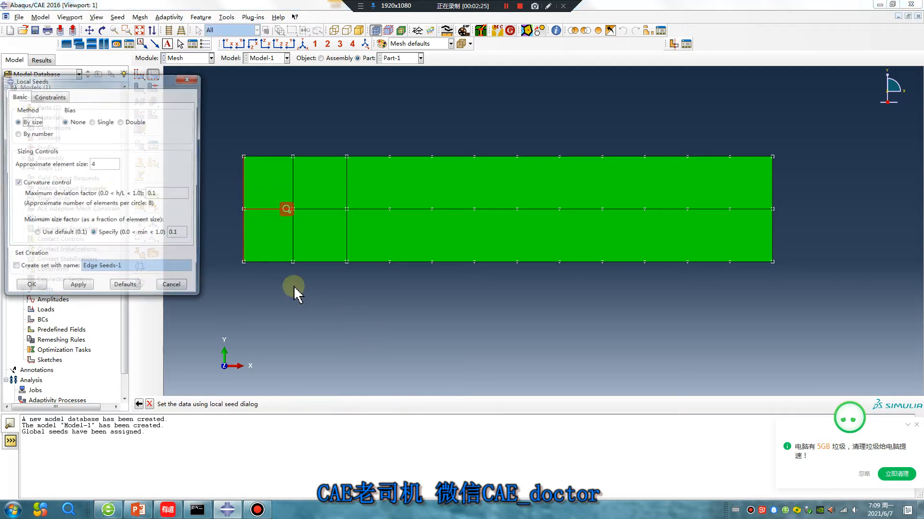
click(17, 136)
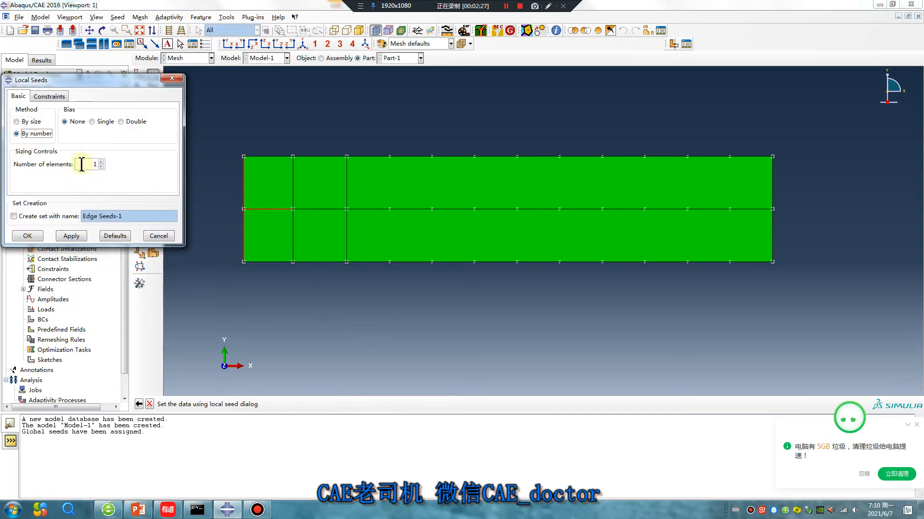
click(49, 96)
click(17, 145)
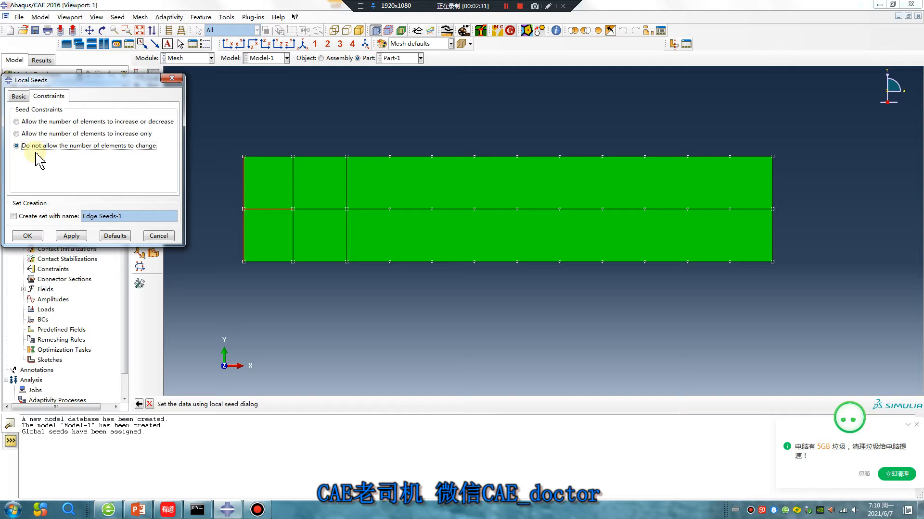
click(35, 236)
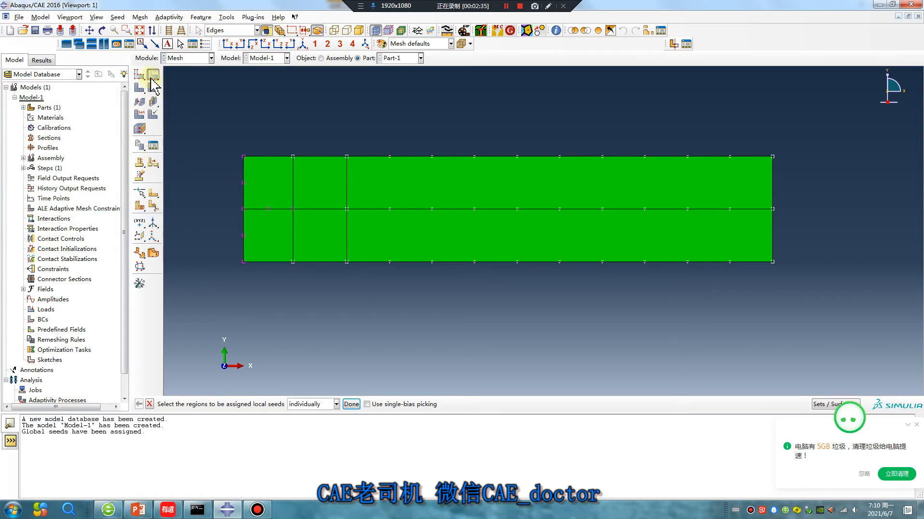
- Seed the transition-zone edges and right end edge with 1 fixed element each, then start meshing
click(268, 157)
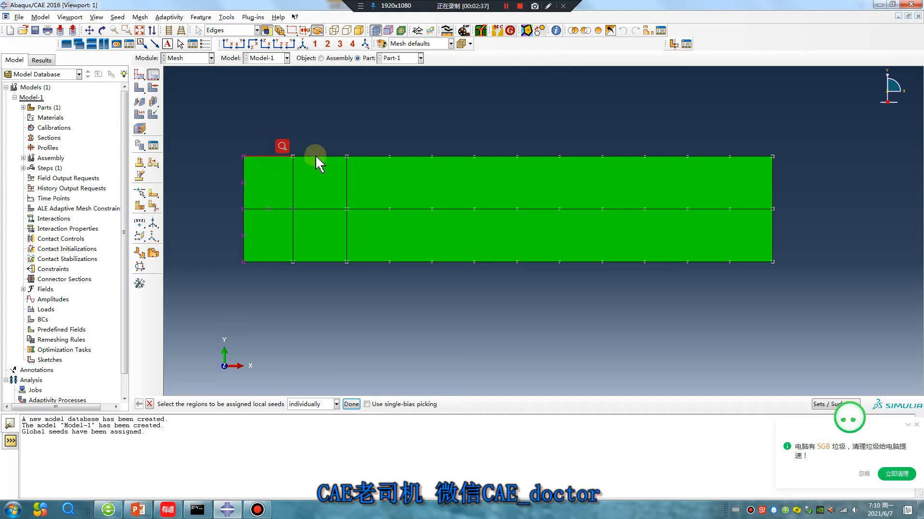
shift+click(325, 202)
shift+click(290, 264)
shift+click(312, 252)
shift+click(341, 241)
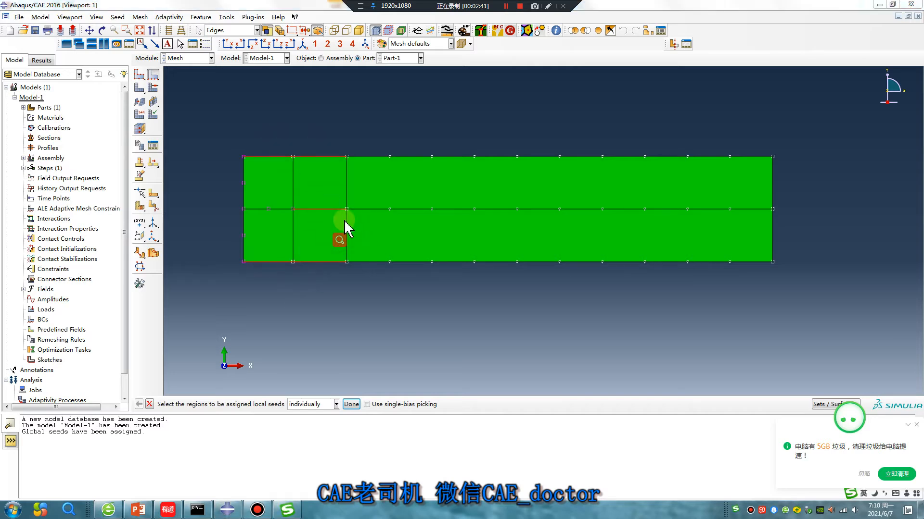
shift+click(755, 186)
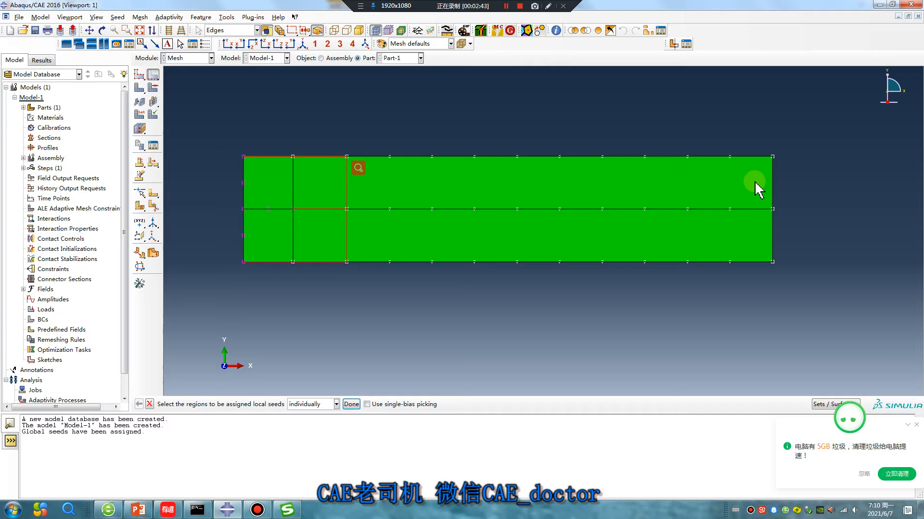
middle_click(544, 323)
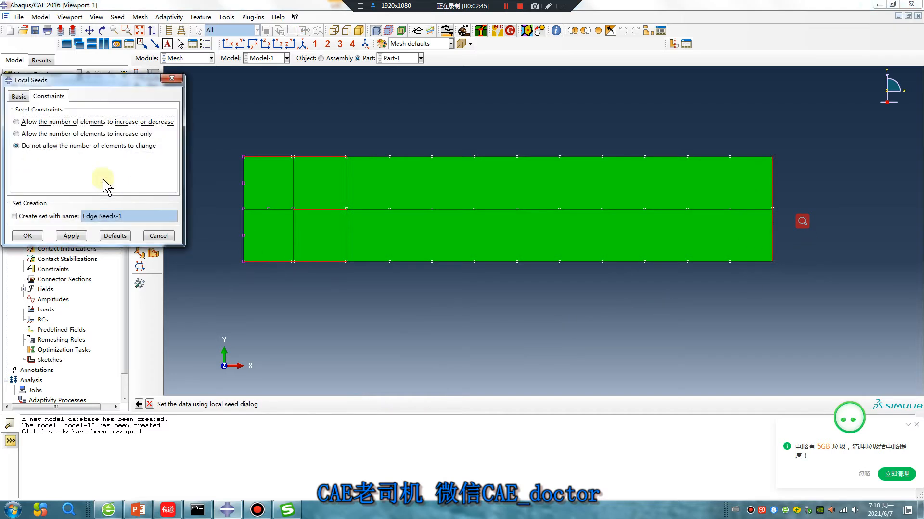
click(22, 99)
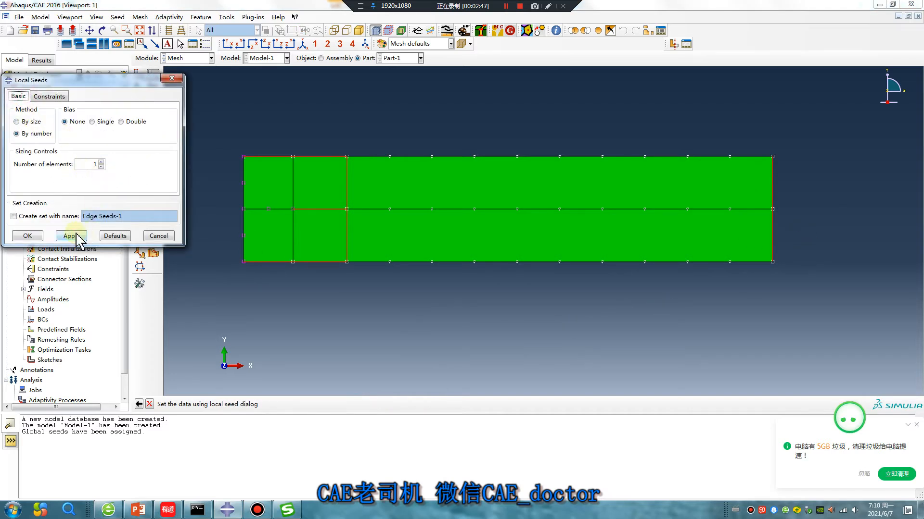
click(27, 236)
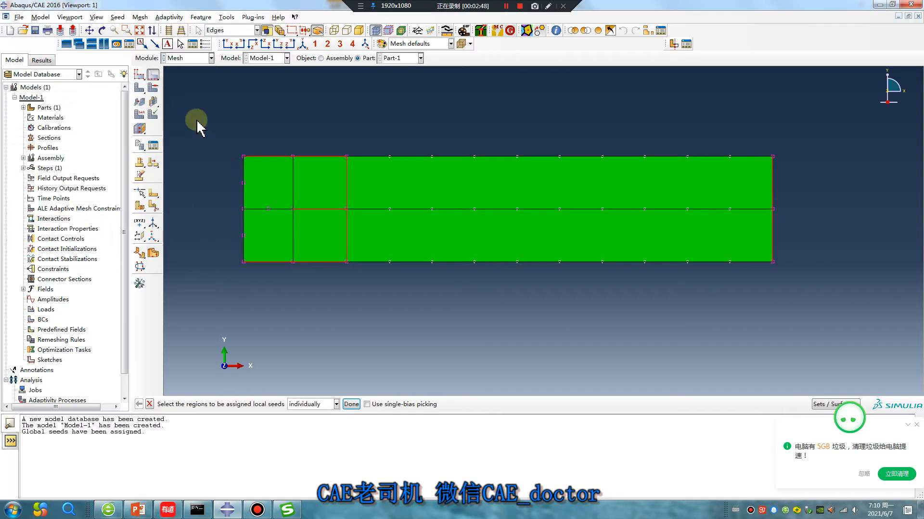
click(140, 89)
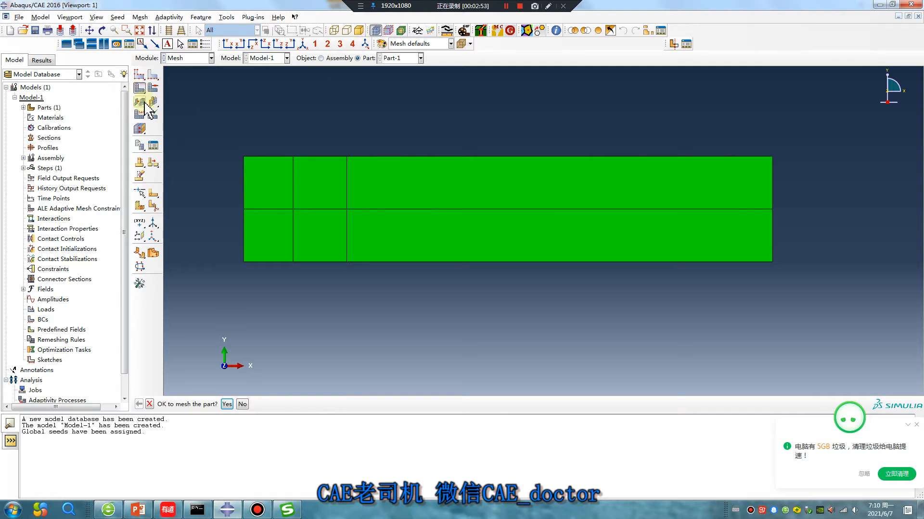
- Mesh the part into 28 elements and save it as mesh part Part-1-mesh-1
click(226, 404)
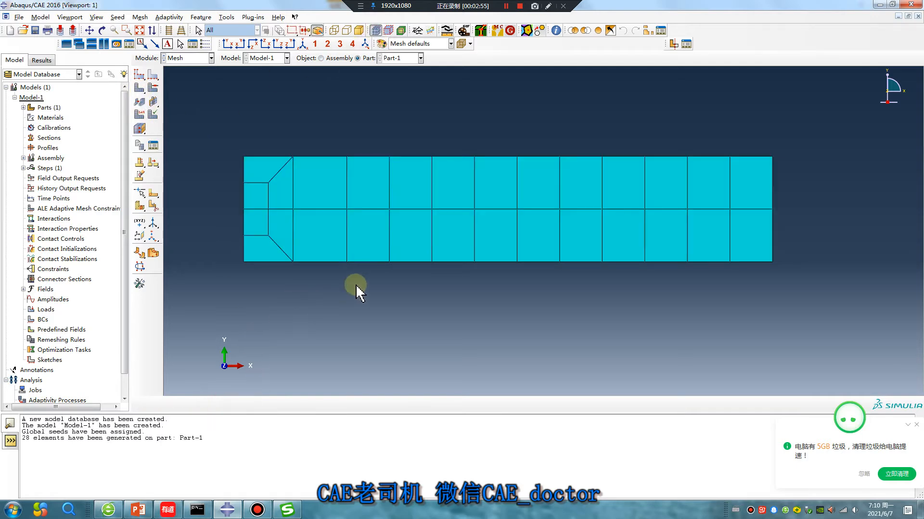
scroll(336, 247, down, 1)
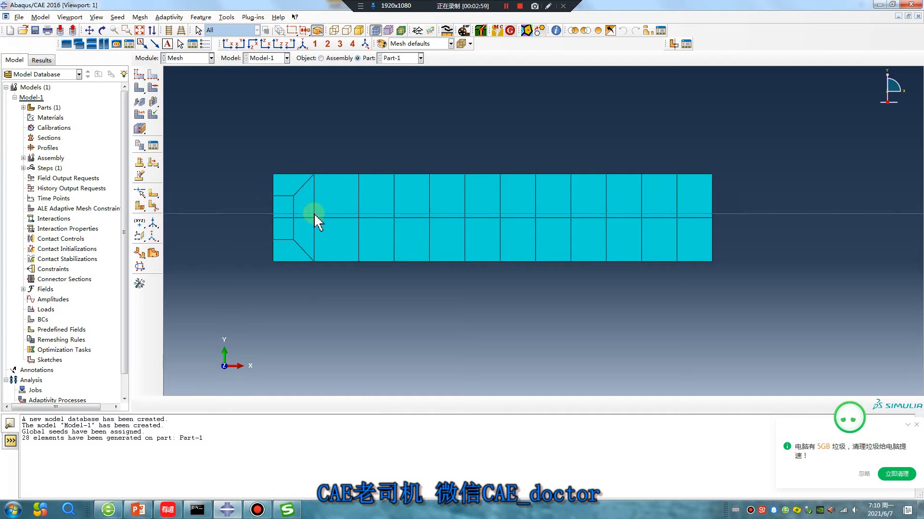
click(140, 16)
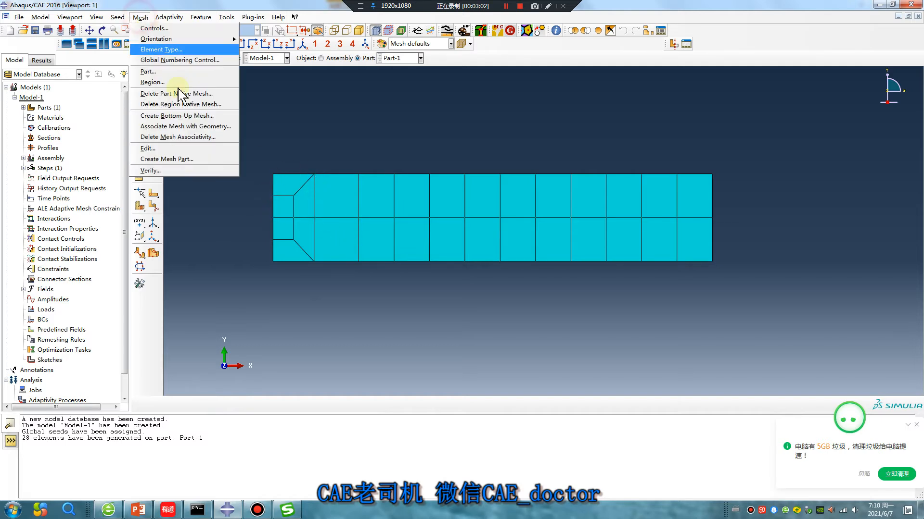
click(191, 161)
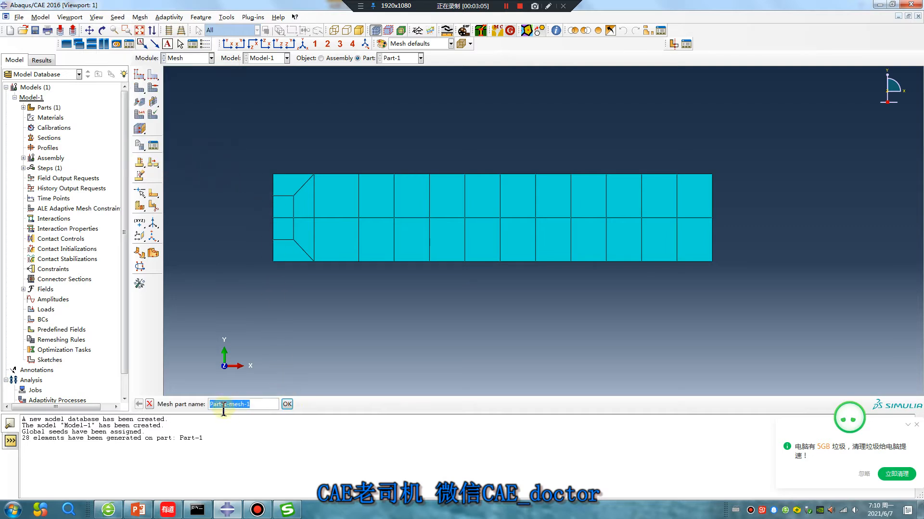
click(287, 404)
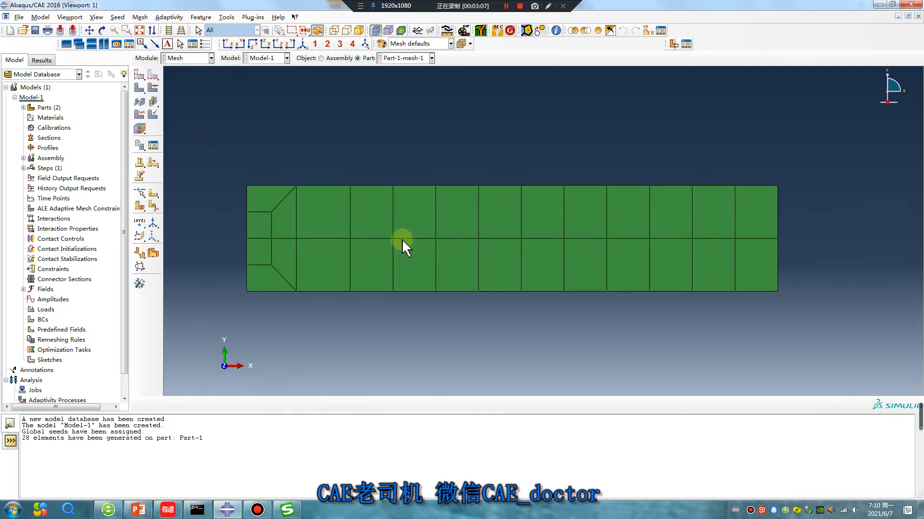
scroll(402, 241, down, 1)
- Delete the Part-1-1 instance from the assembly
click(195, 58)
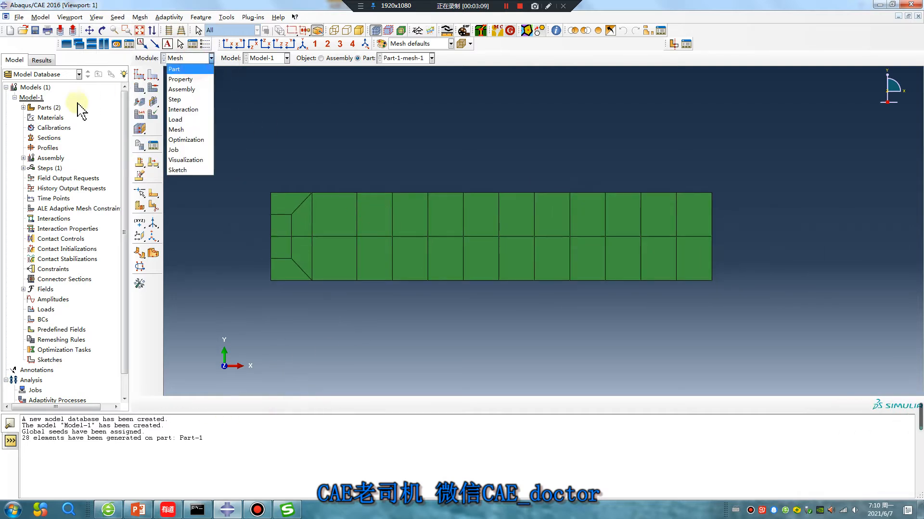
click(22, 158)
click(22, 159)
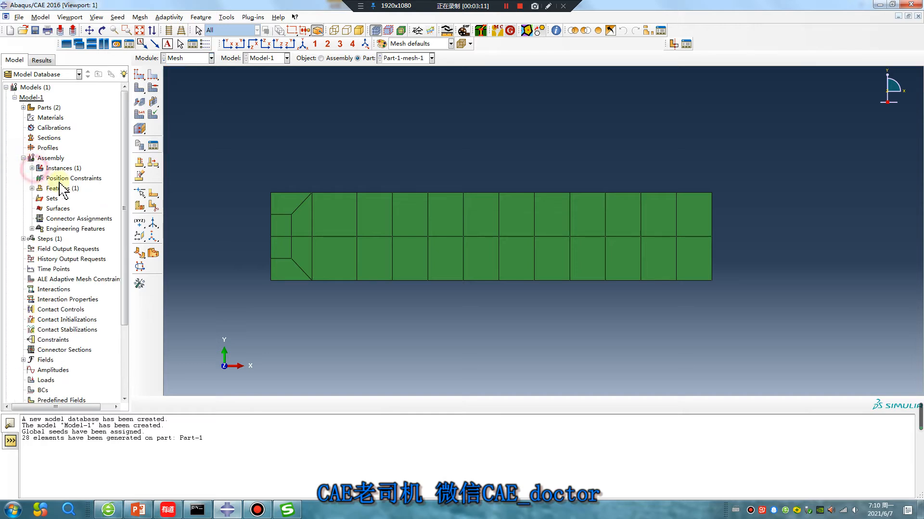
click(31, 168)
right_click(67, 179)
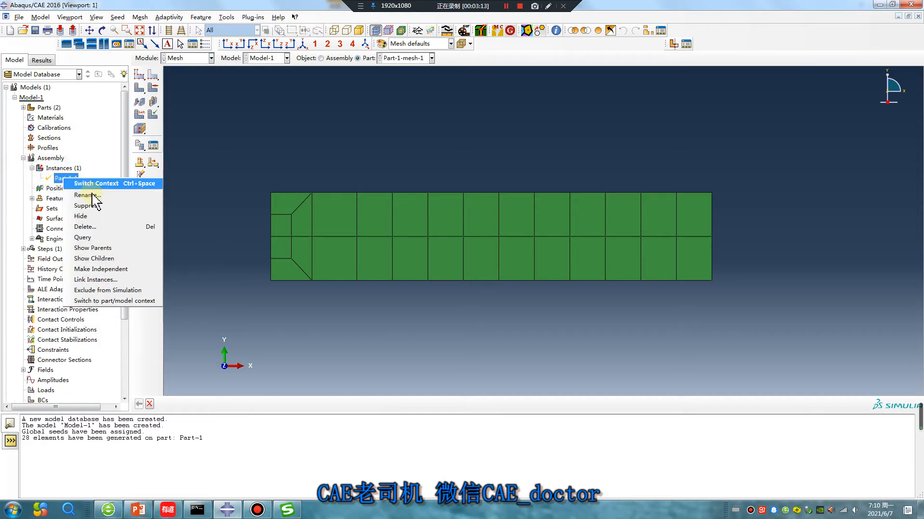
click(85, 226)
click(430, 267)
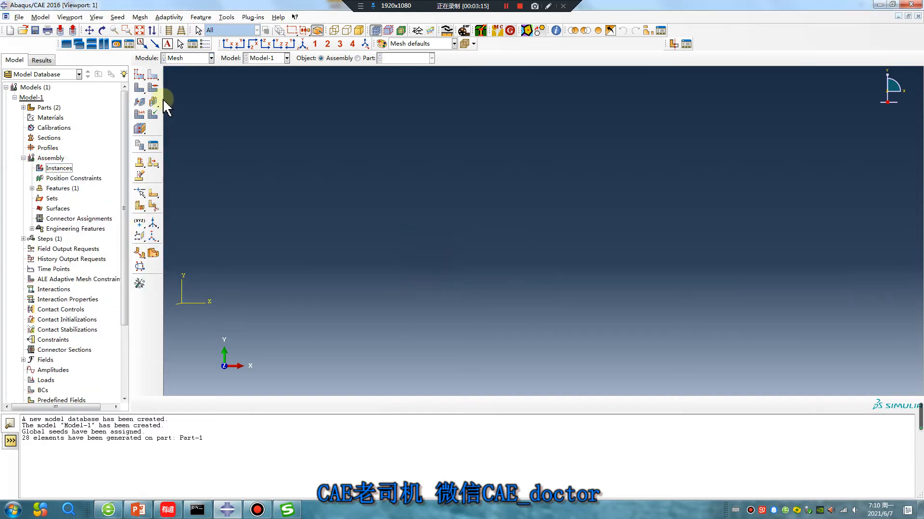
click(188, 58)
- Instance Part-1-mesh-1 into the assembly
click(183, 88)
click(139, 73)
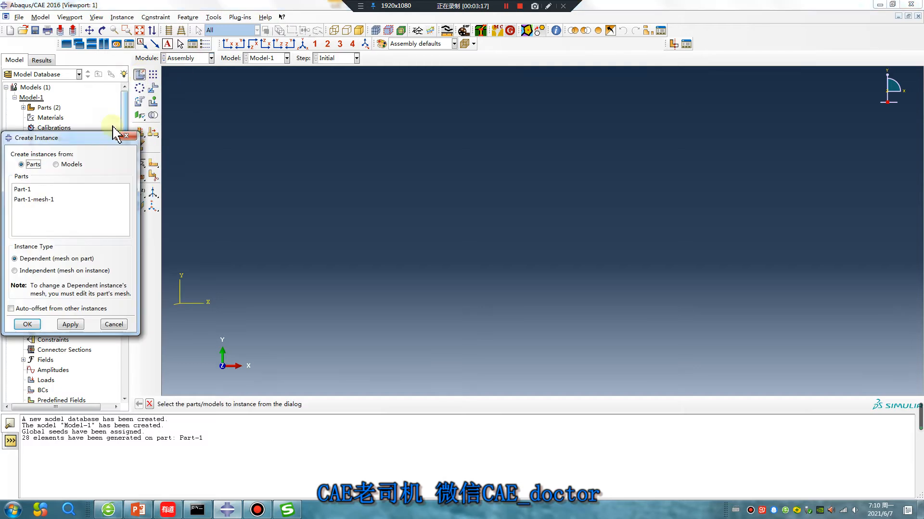
click(36, 200)
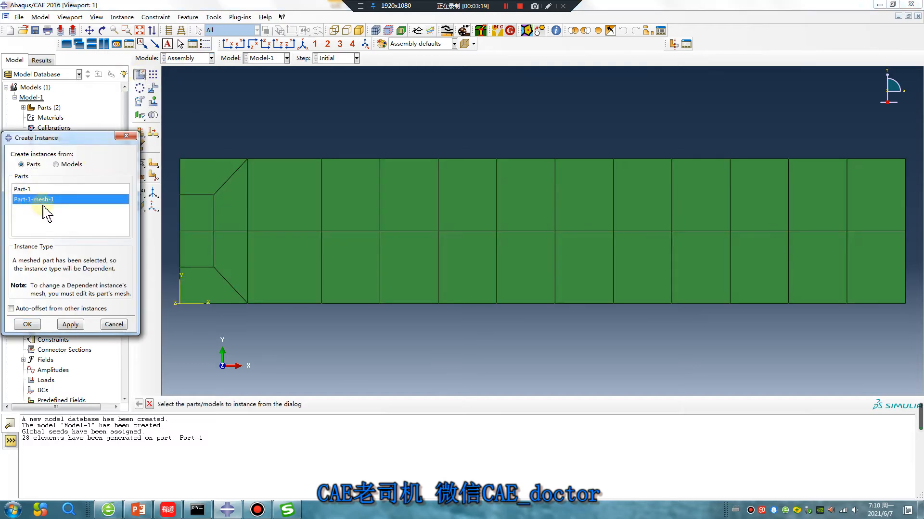
click(27, 325)
scroll(427, 278, down, 3)
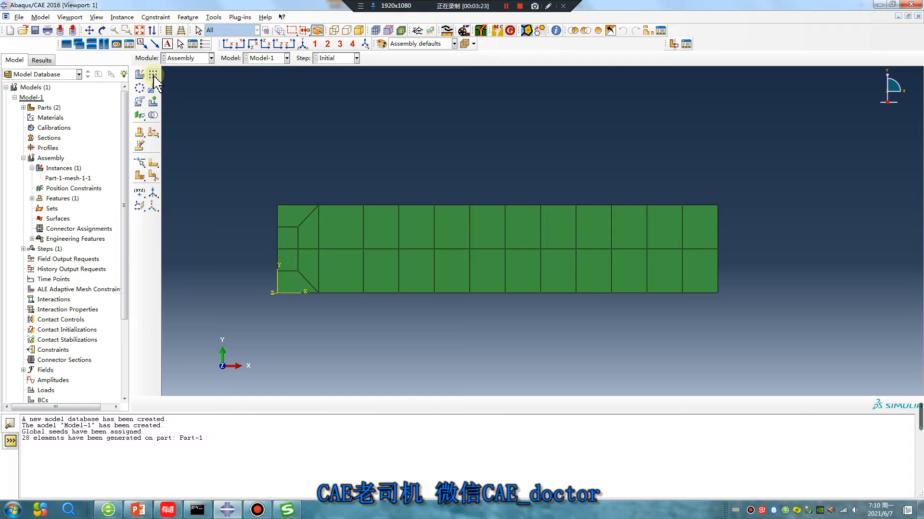
- Copy Part-1-mesh-1 as Part-1-mesh-1-Copy, scaled by 0.5
click(23, 107)
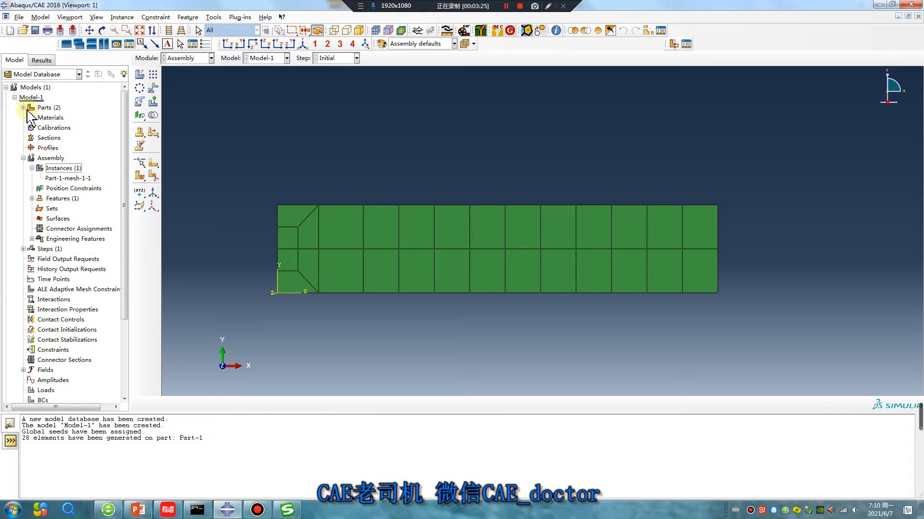
right_click(54, 128)
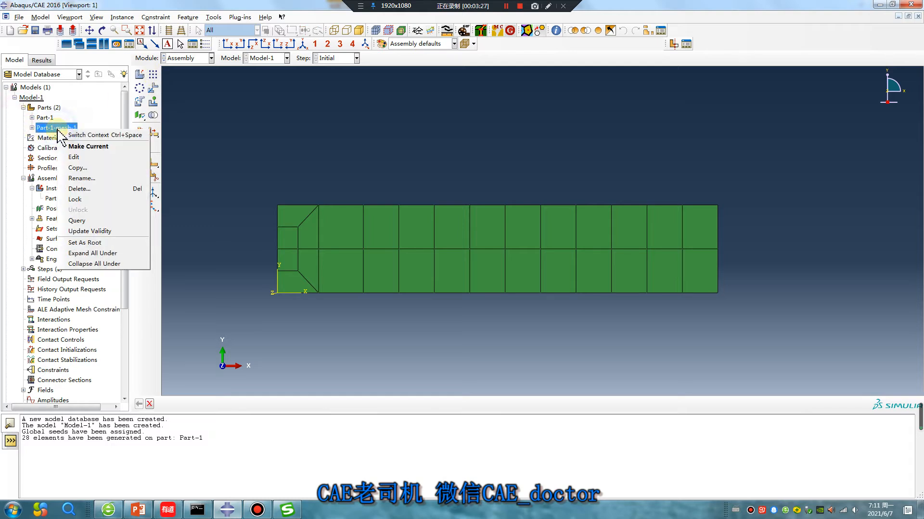
click(90, 170)
click(13, 116)
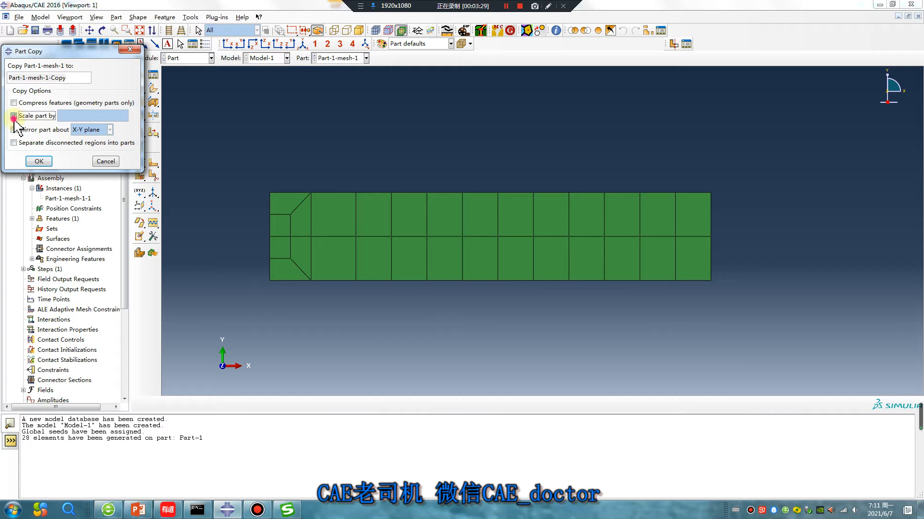
click(77, 116)
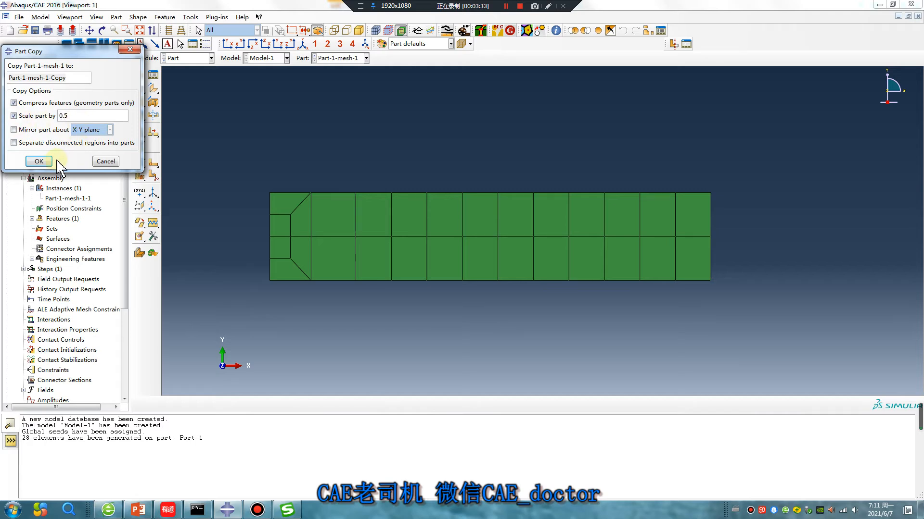
text(0.5)
click(39, 161)
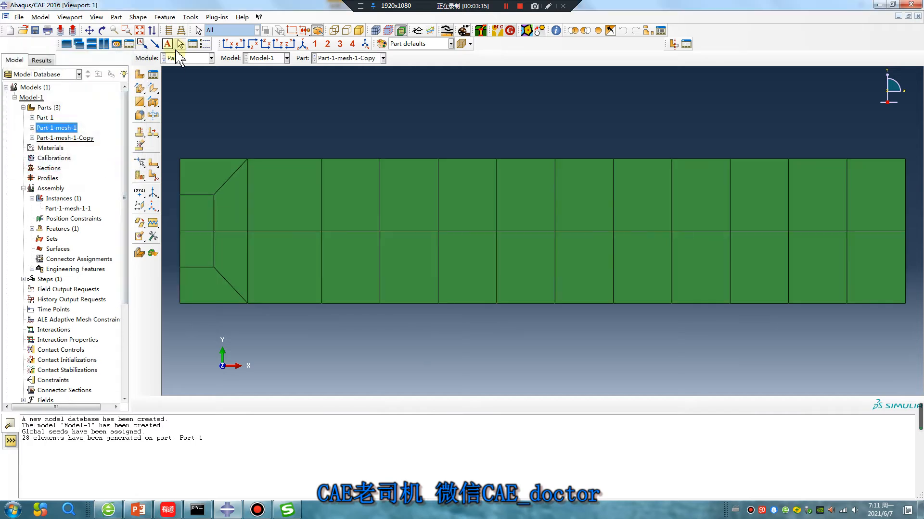
click(180, 59)
- Instance Part-1-mesh-1-Copy in the assembly with auto-offset from other instances
click(185, 80)
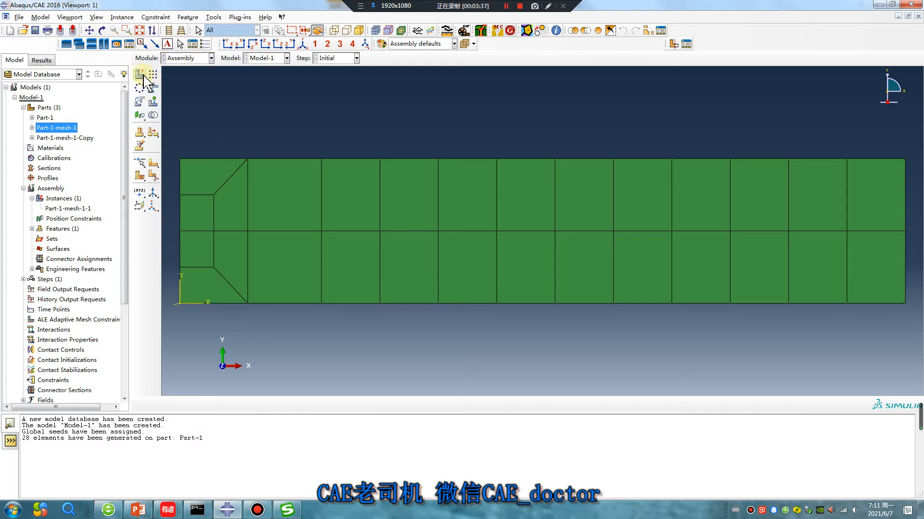
click(139, 74)
click(58, 210)
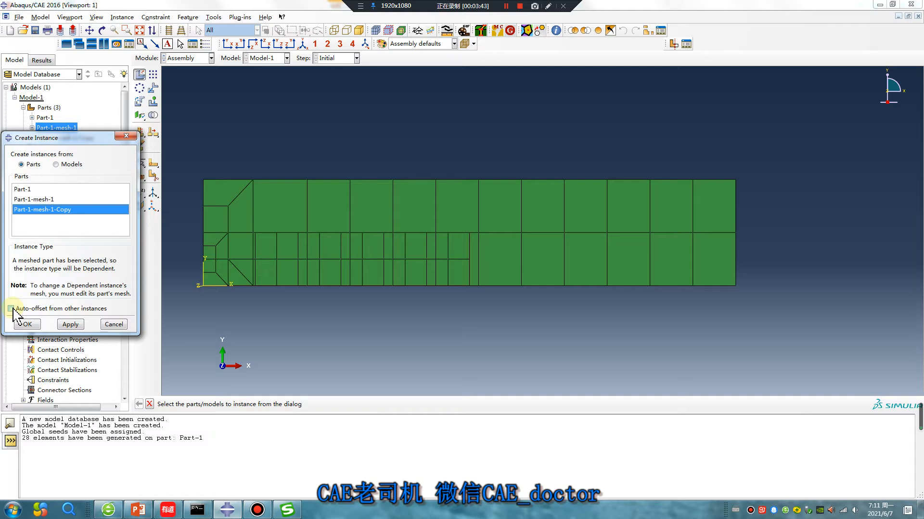
click(11, 309)
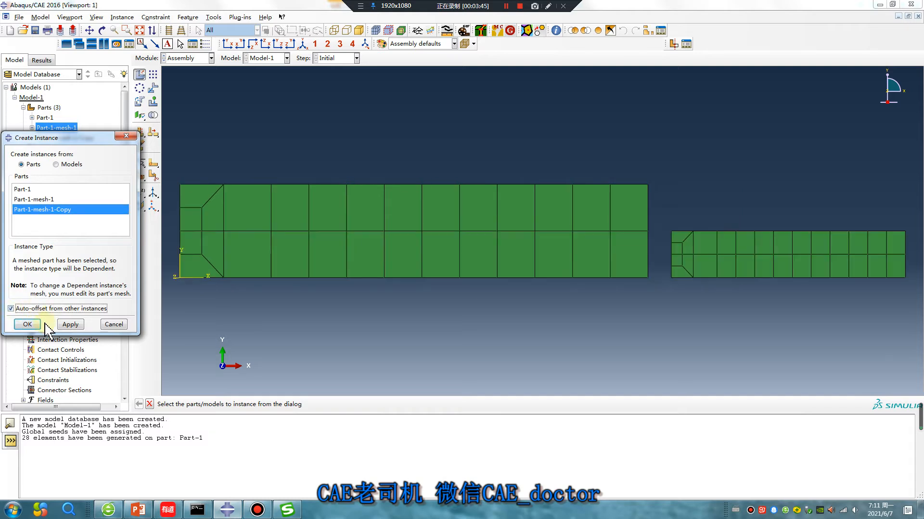
click(28, 324)
- Linear-pattern the copy instance 1 × 2 to stack two half-scale copies
click(139, 162)
click(710, 250)
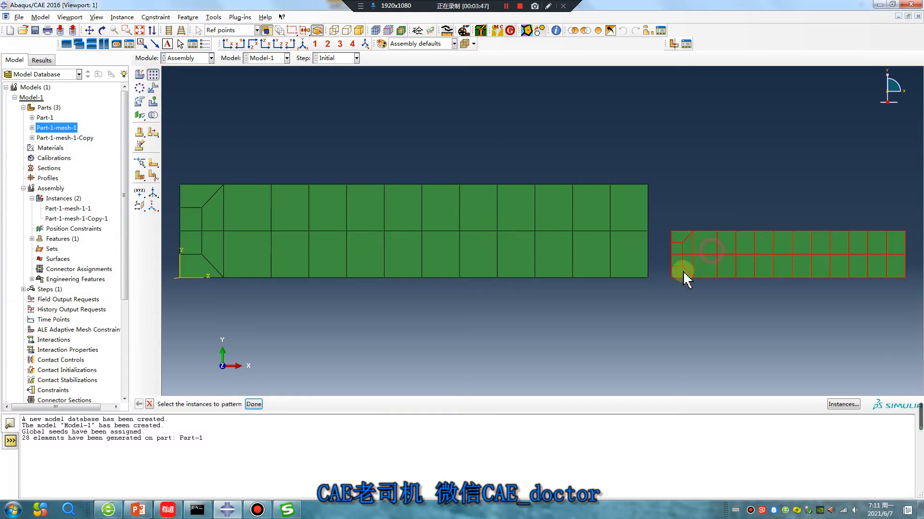
middle_click(644, 327)
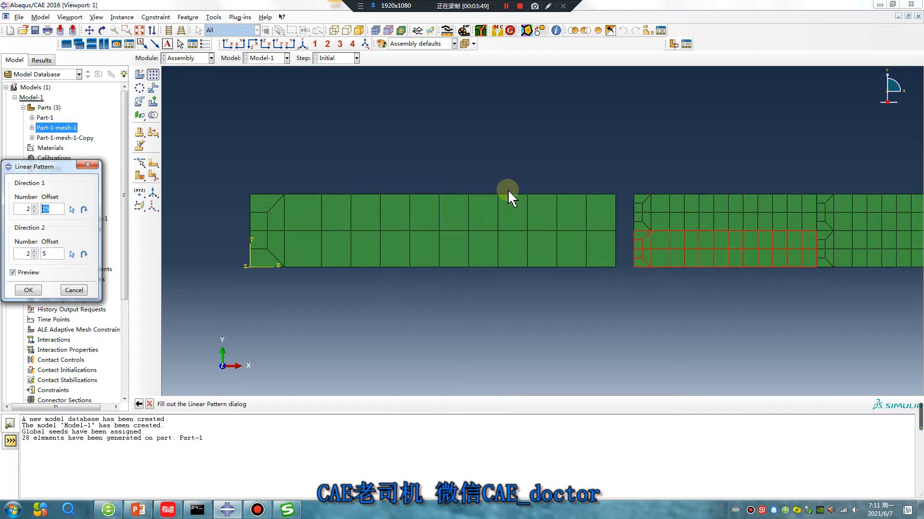
click(35, 255)
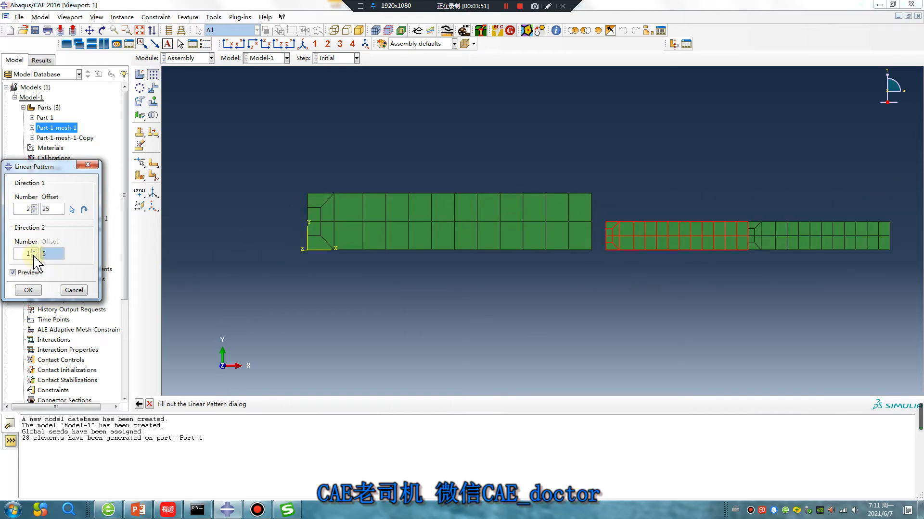
click(34, 251)
click(34, 211)
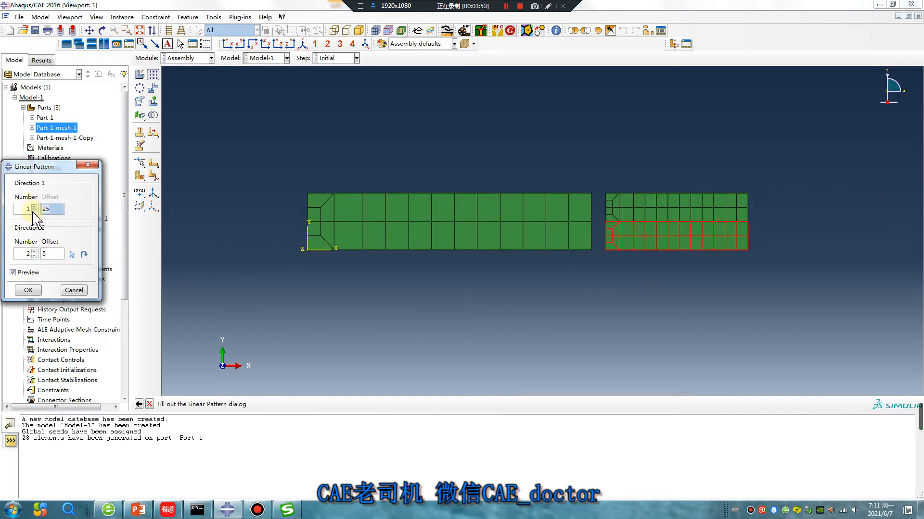
click(28, 290)
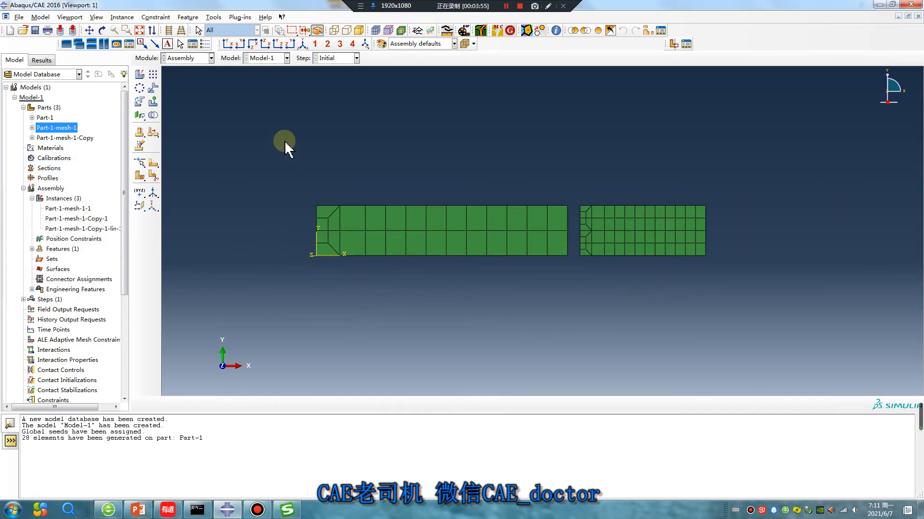
- Translate the stacked copies so their corner meets the original strip's bottom-left vertex
click(153, 88)
drag(794, 291, 577, 145)
click(266, 403)
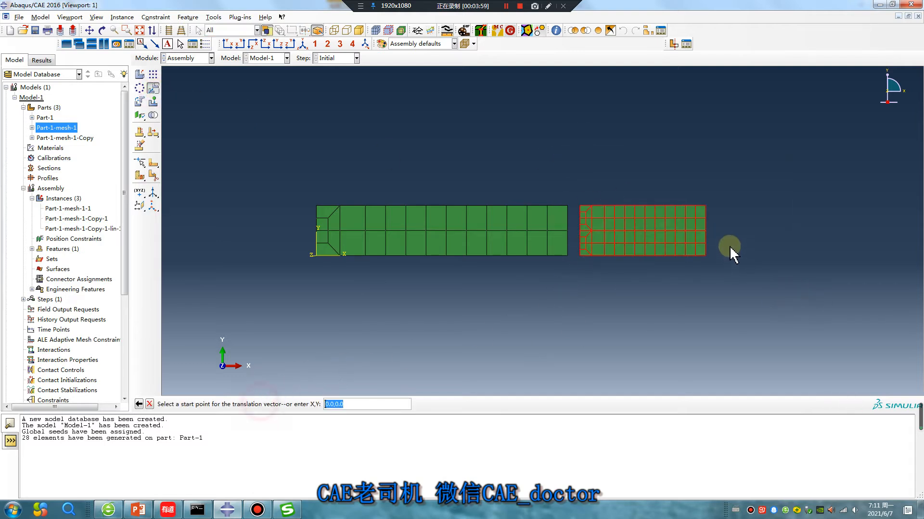
click(705, 255)
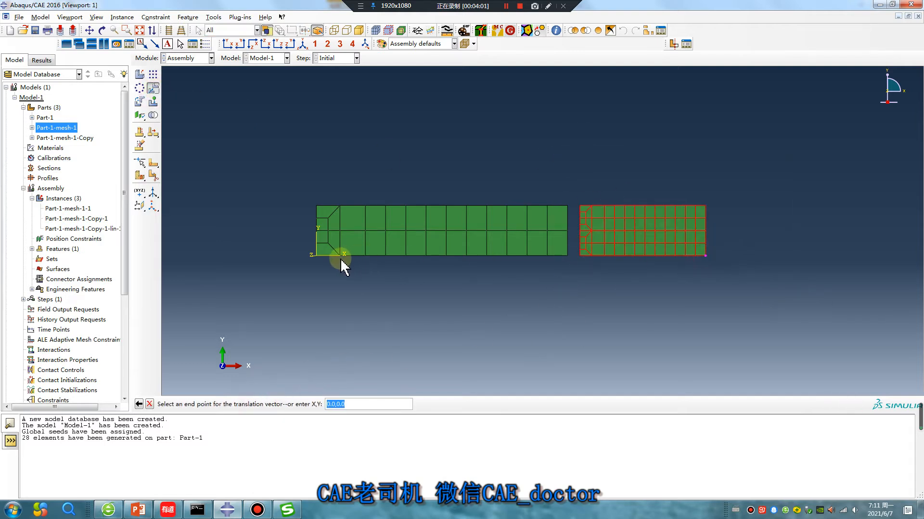
click(316, 256)
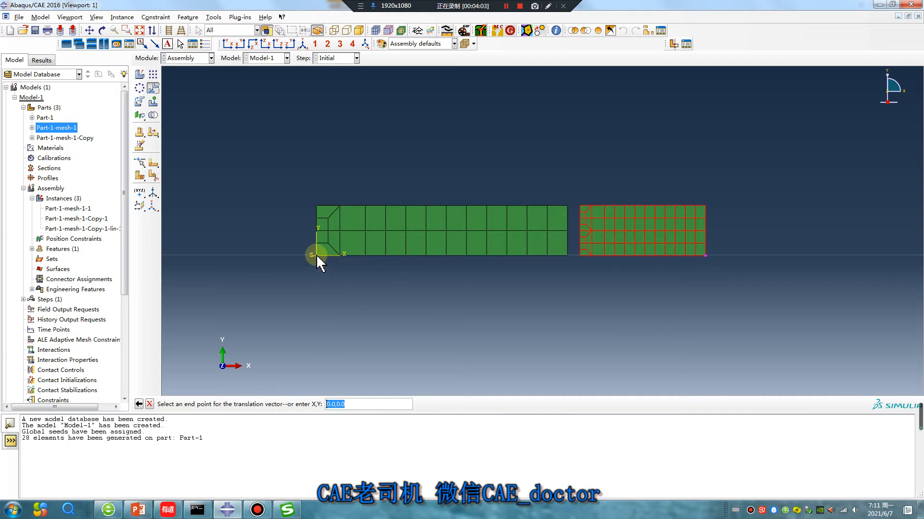
click(222, 404)
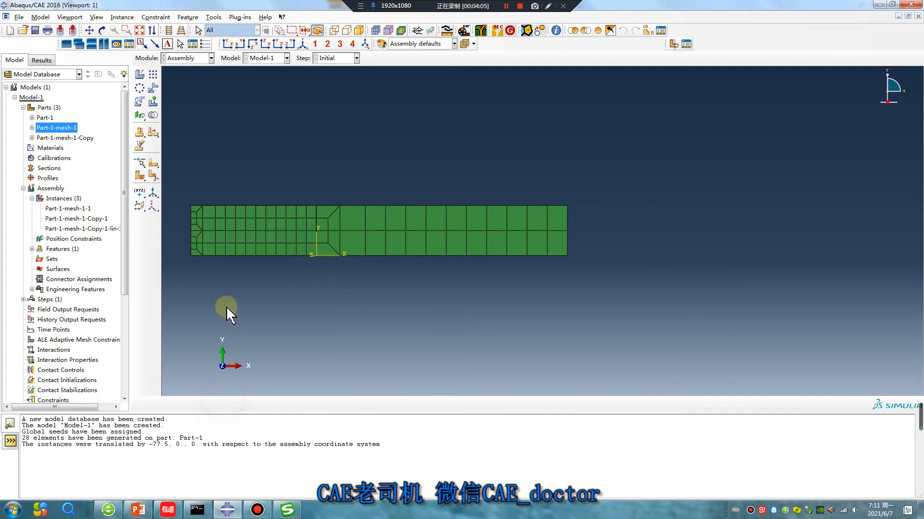
- Set up merging geometry and mesh into Part-2, retaining boundaries, merging all nodes at tolerance 0.1
click(153, 116)
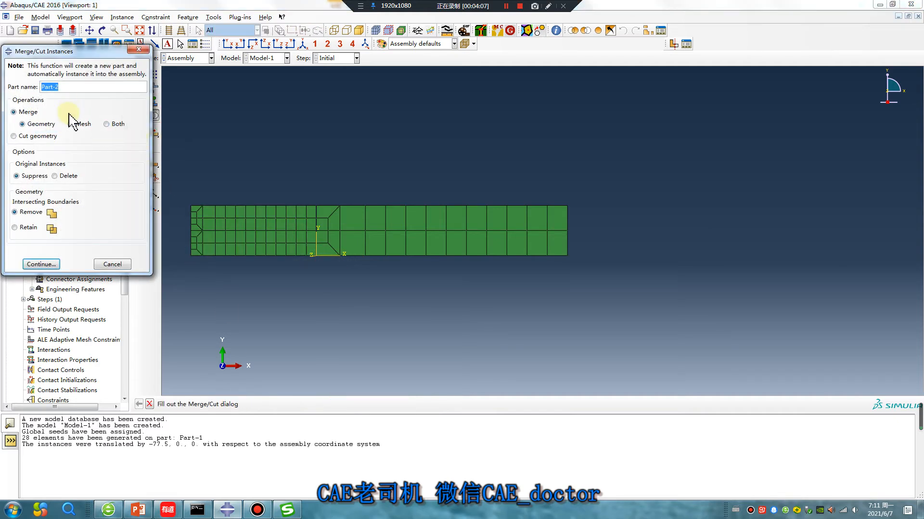
click(106, 124)
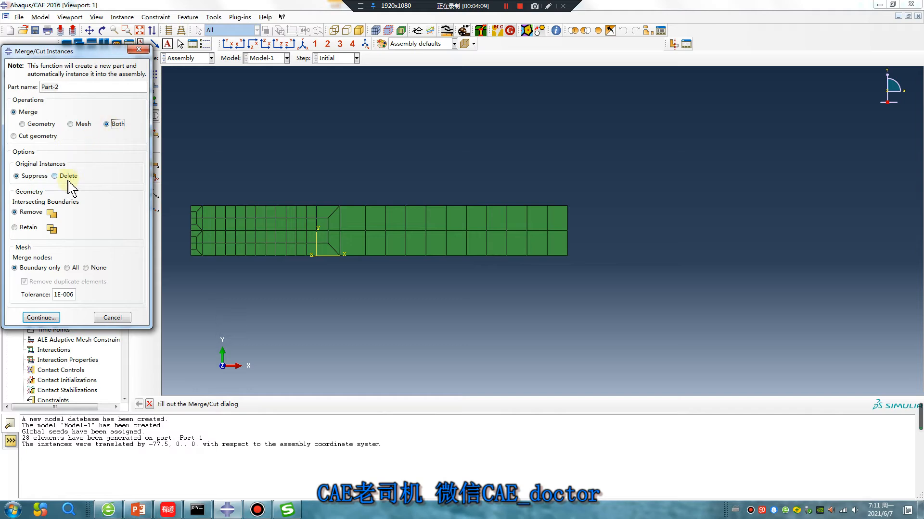
click(15, 227)
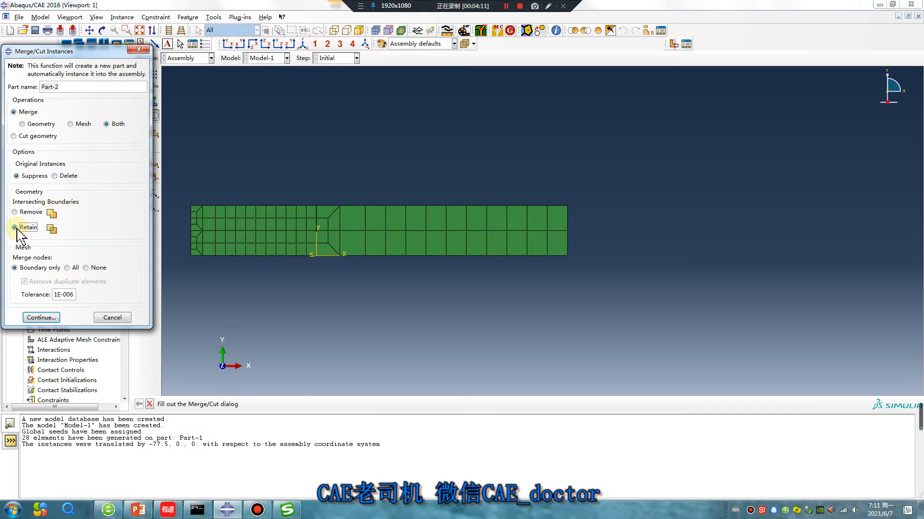
click(67, 268)
drag(75, 295, 52, 291)
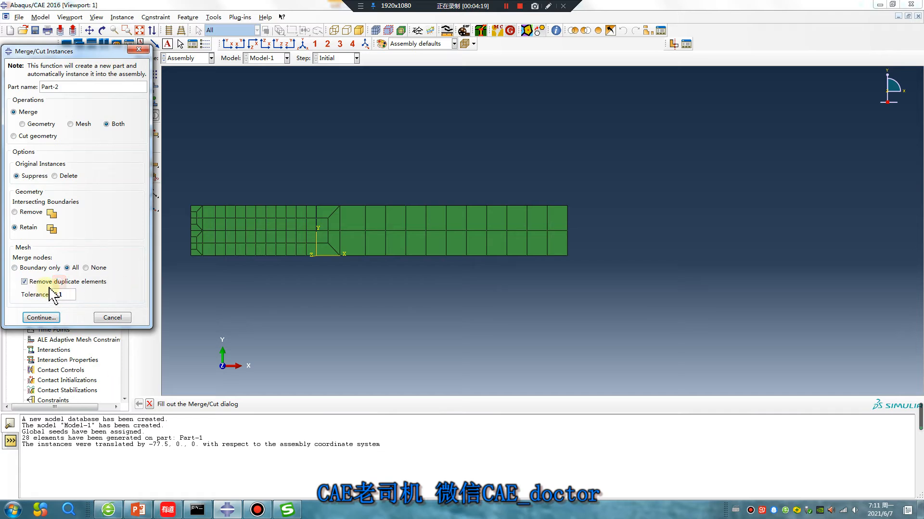
click(385, 334)
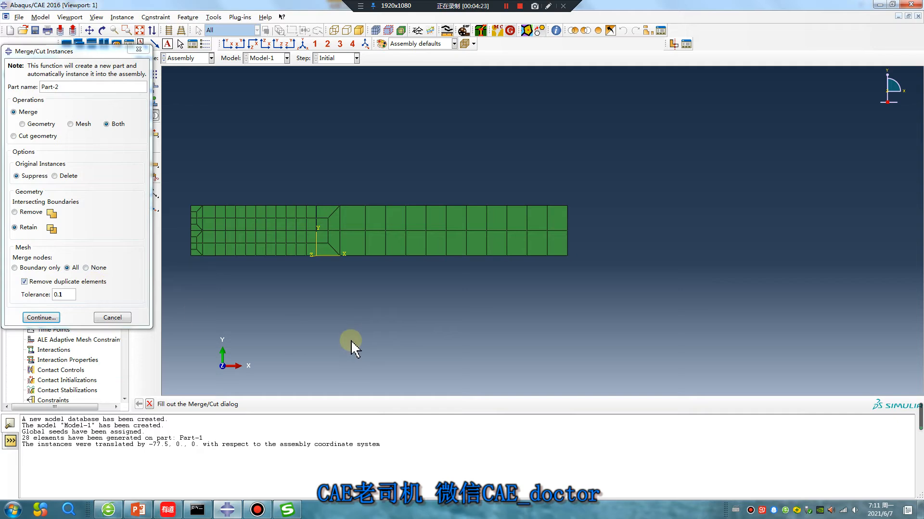
click(54, 282)
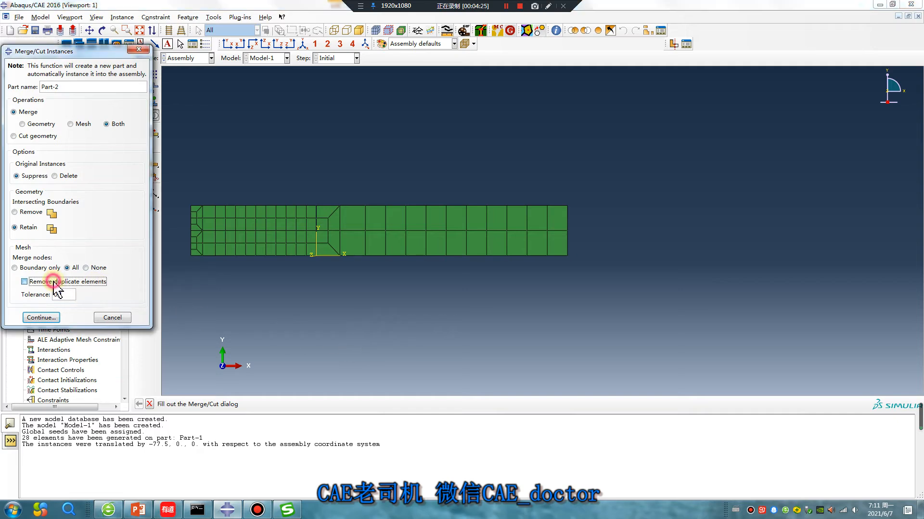
click(41, 281)
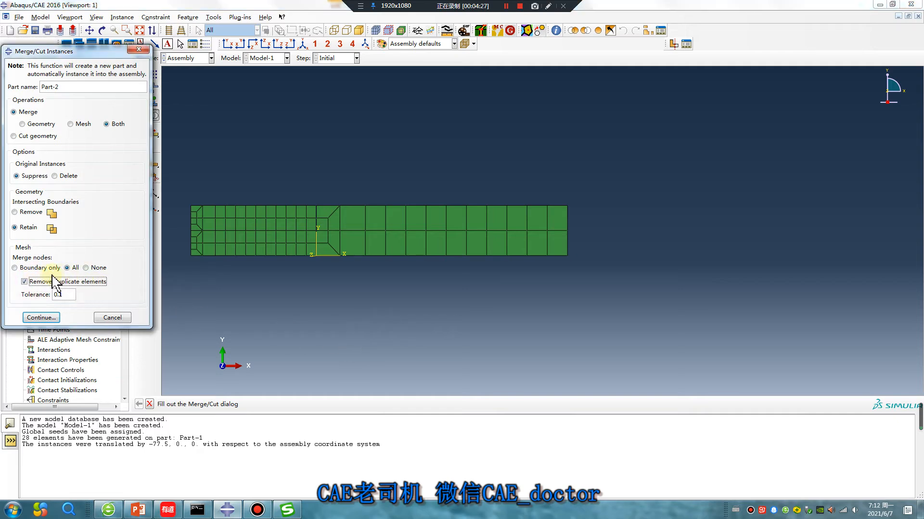
click(41, 318)
- Select all instances and confirm merging the 18 coincident nodes
drag(181, 186, 650, 284)
middle_click(429, 319)
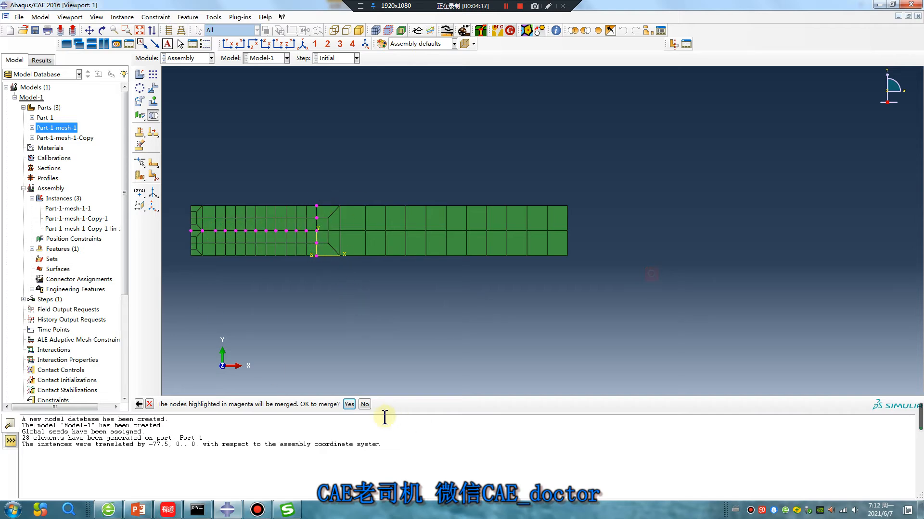
click(349, 404)
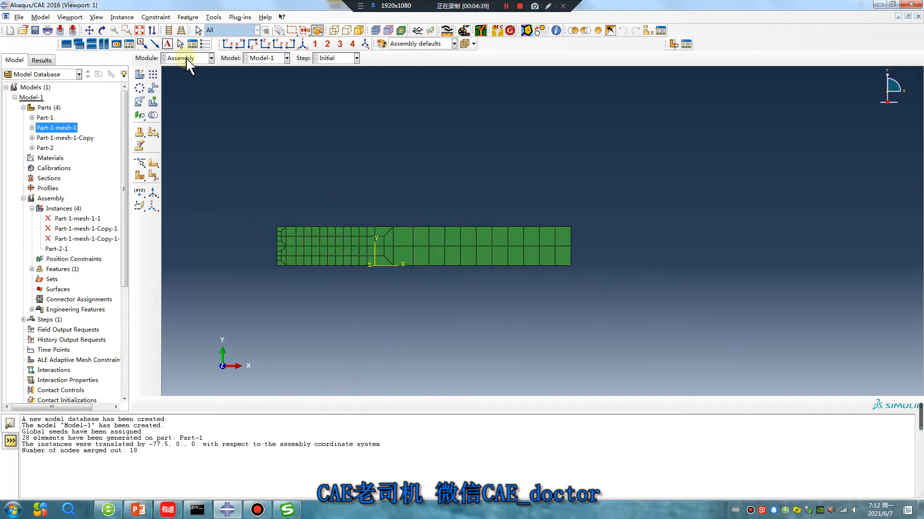
click(187, 58)
- Switch to the Mesh module and open element editing on Part-2's merged mesh
click(185, 122)
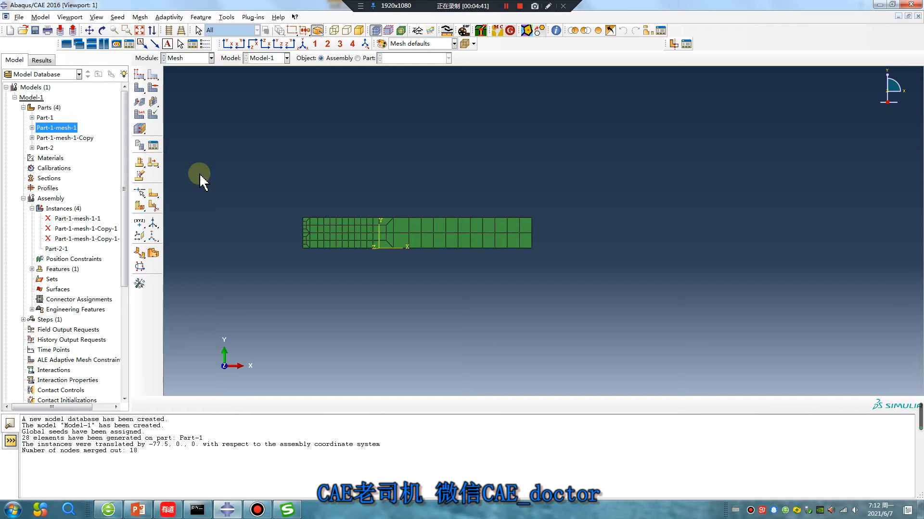
click(140, 283)
click(27, 104)
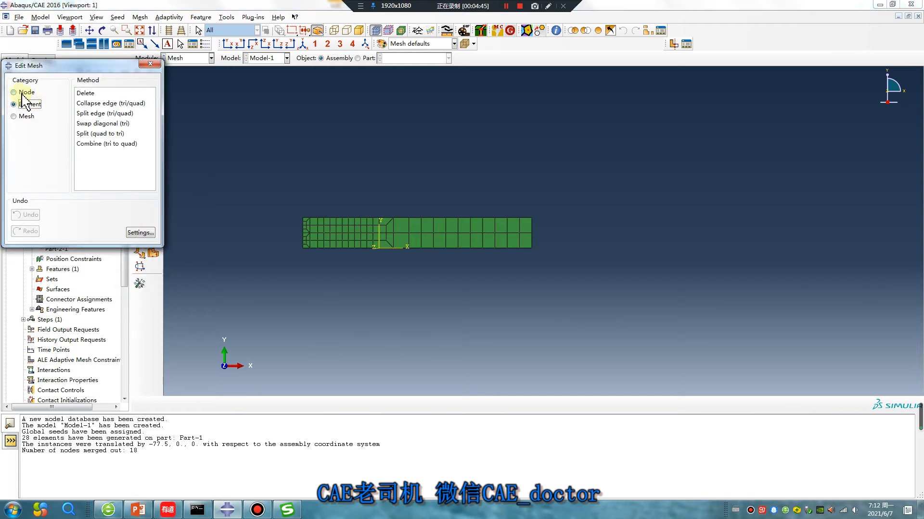
click(358, 59)
click(415, 57)
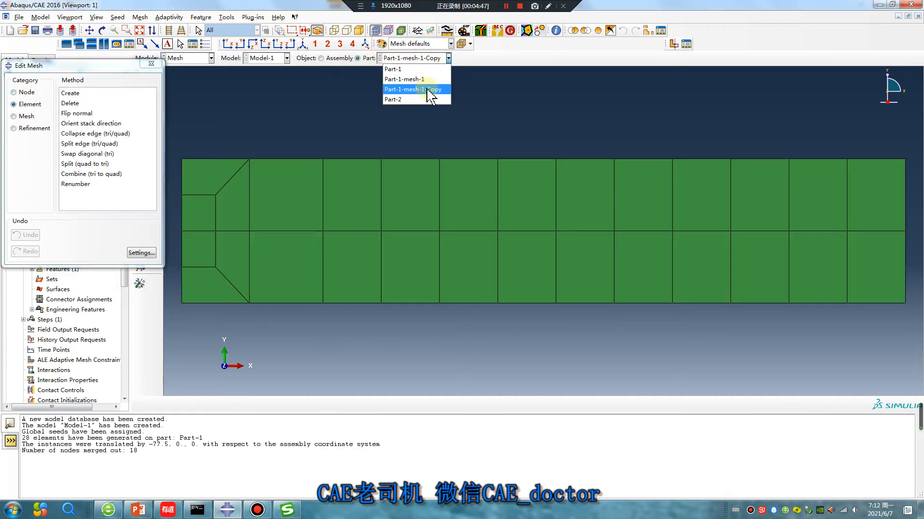
click(414, 98)
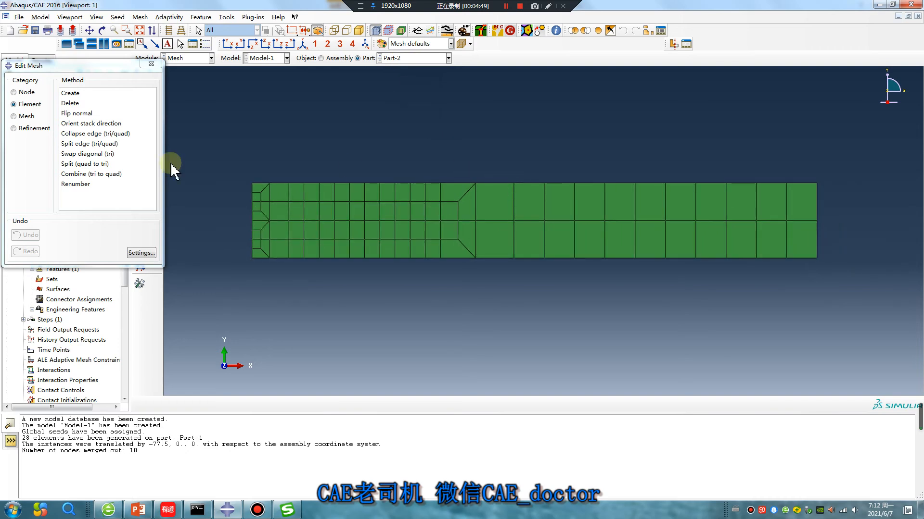
- Attempt solid-layer and shell-layer offsets, dismiss both 2D-mesh errors, and close Edit Mesh
click(15, 117)
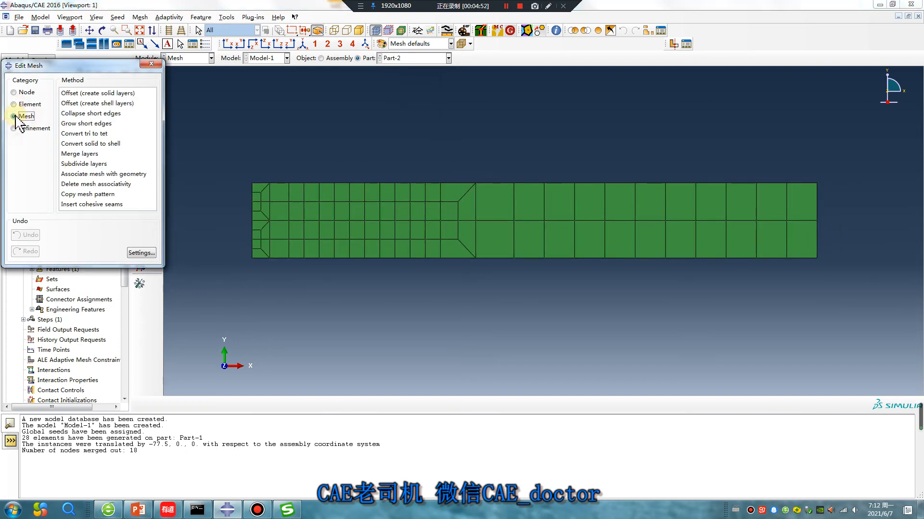
click(89, 93)
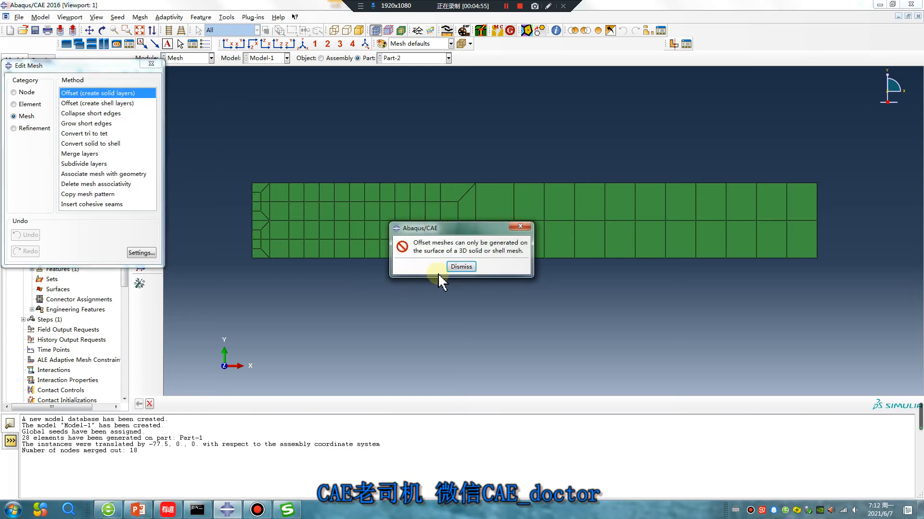
click(458, 267)
click(104, 103)
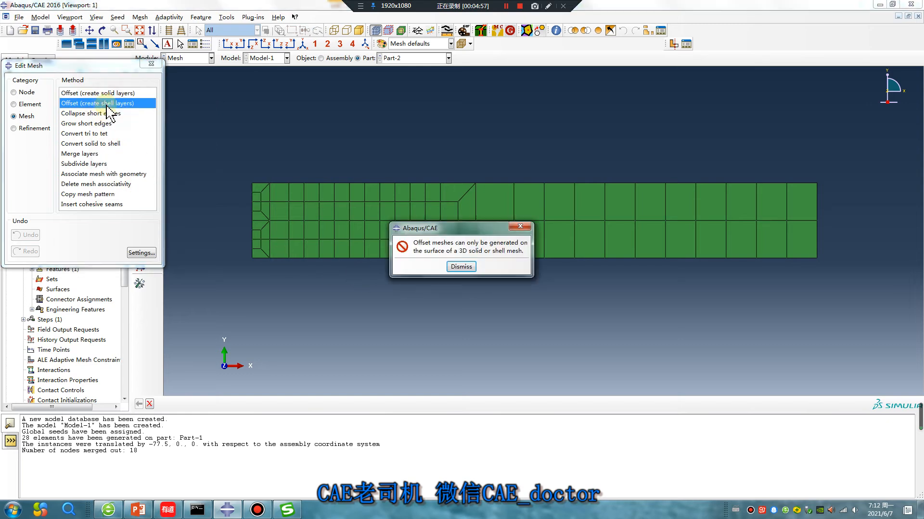
click(458, 267)
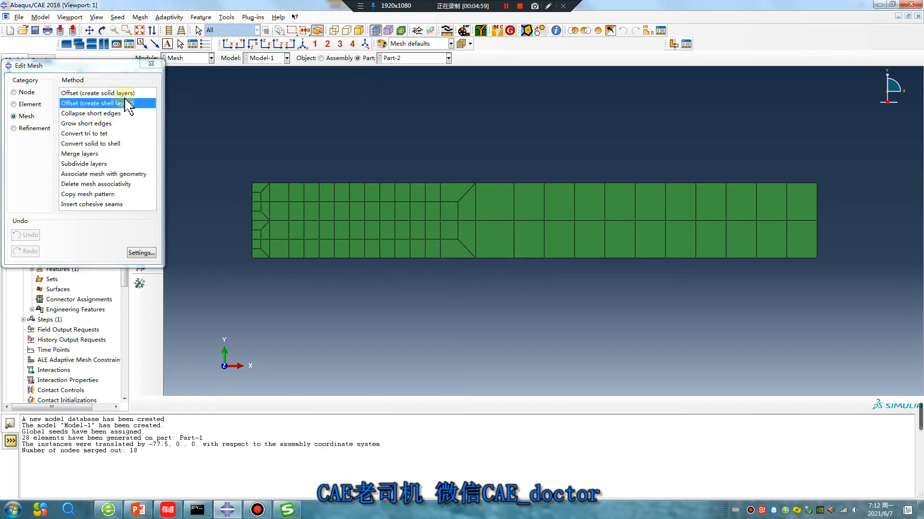
mouse_move(95, 101)
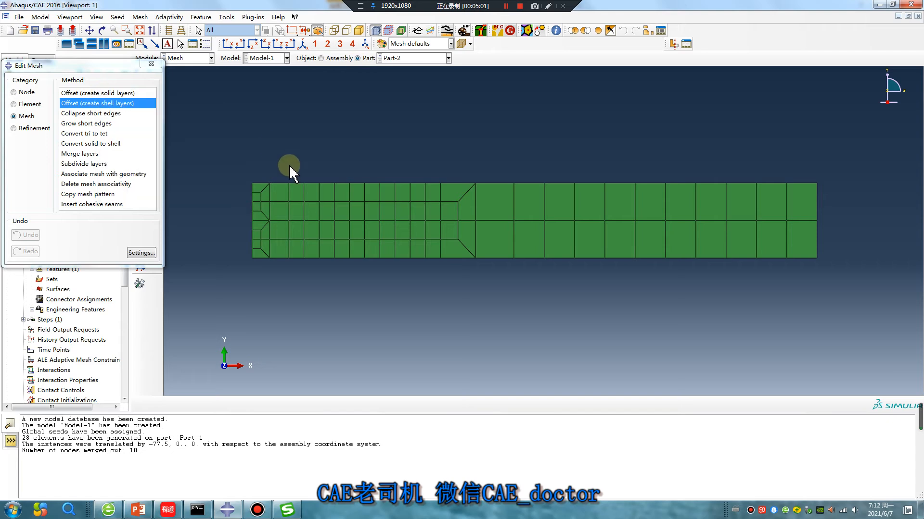
click(151, 64)
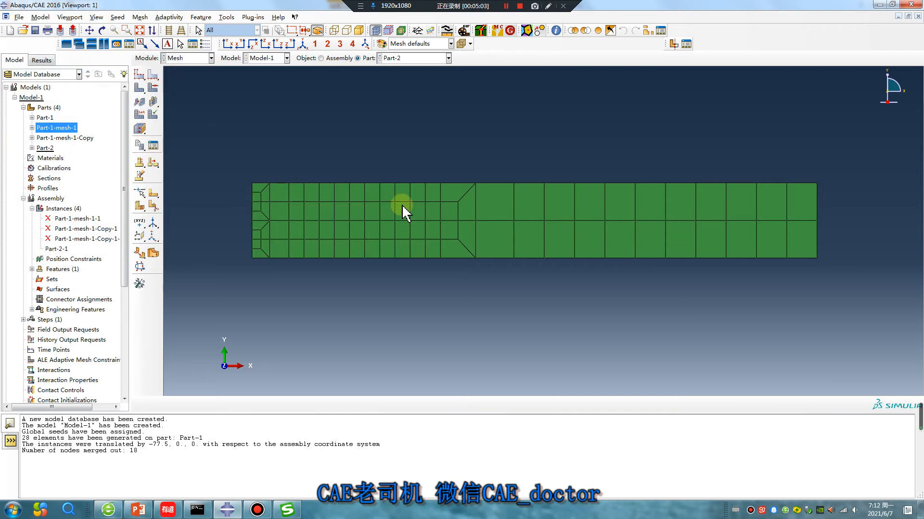
click(47, 148)
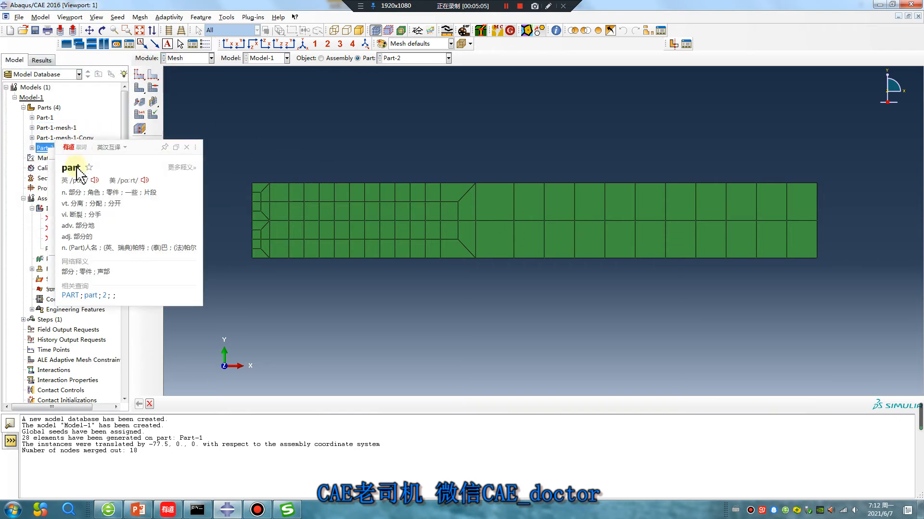
- Review Part-2's part properties and accept them unchanged
right_click(49, 149)
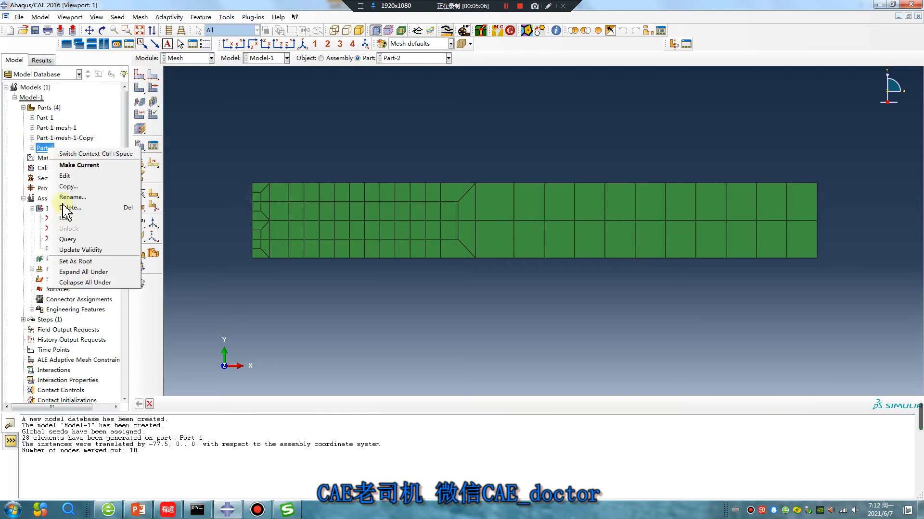
click(74, 176)
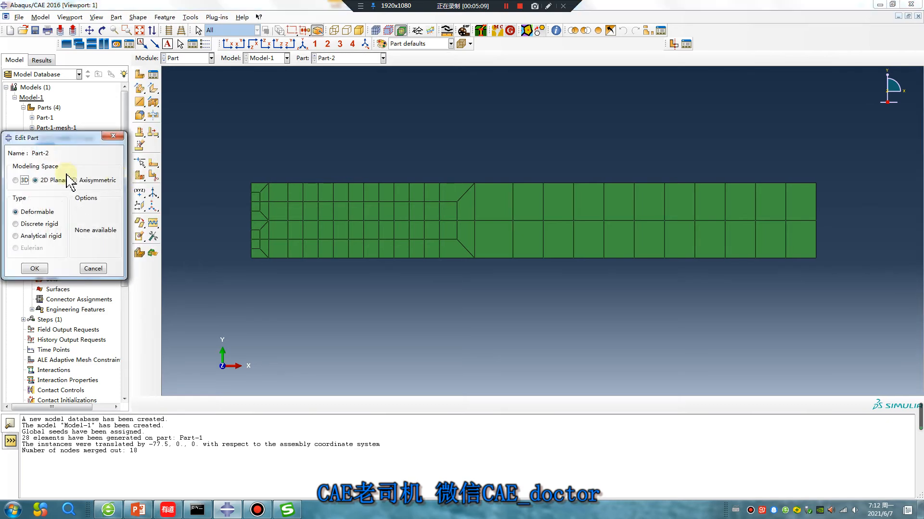
click(36, 269)
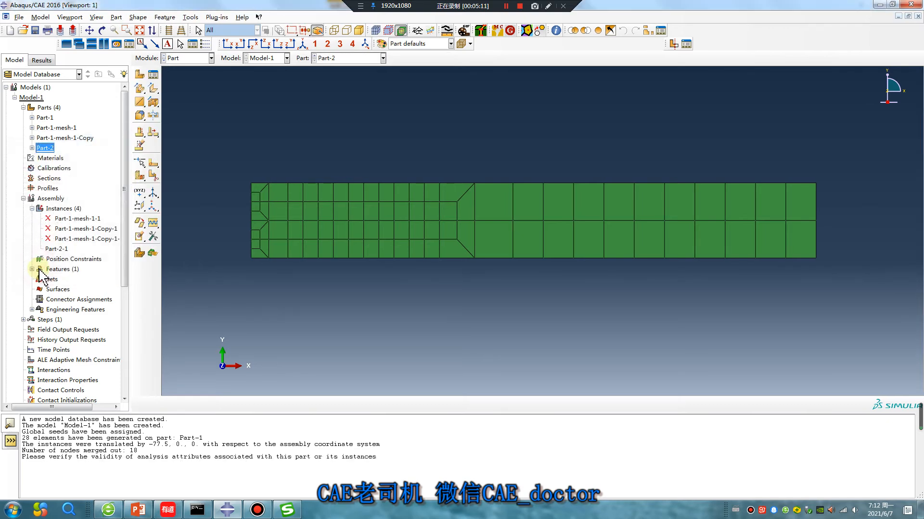
- Try resuming the three suppressed mesh instances and dismiss the regeneration failure
click(72, 219)
shift+click(79, 238)
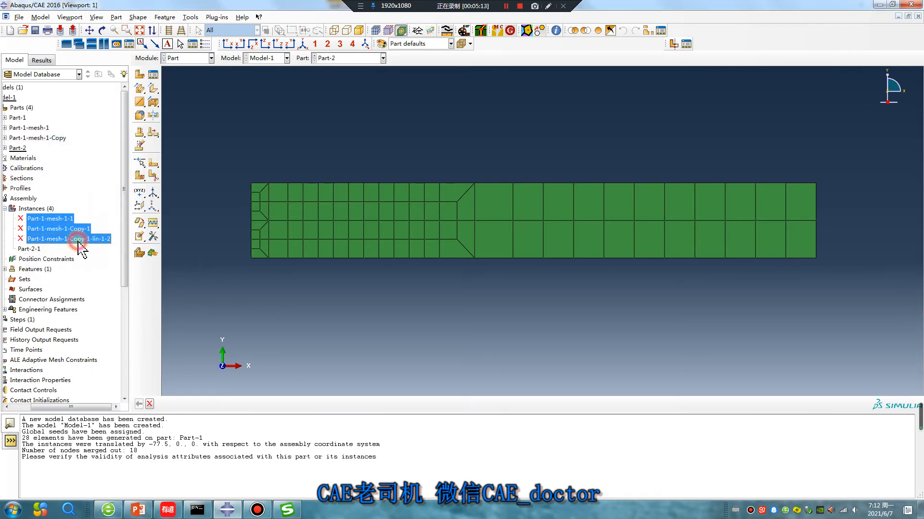
right_click(79, 243)
click(100, 269)
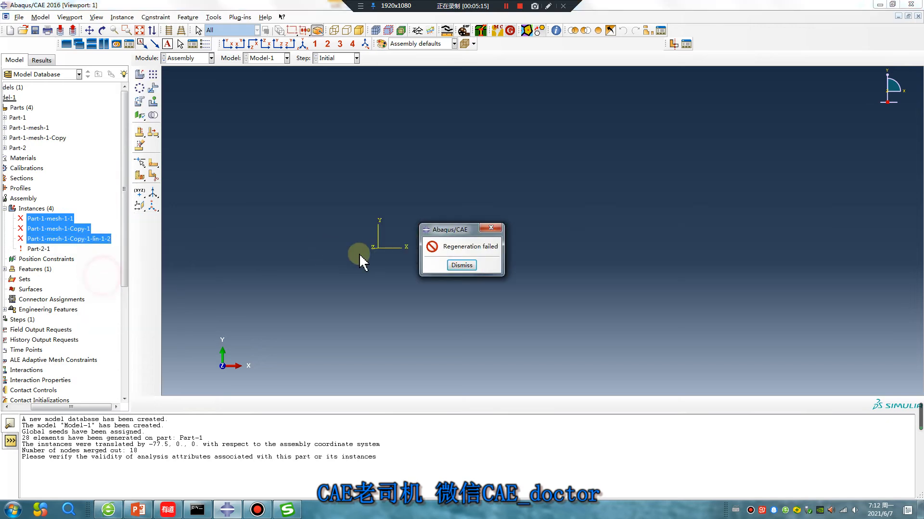
click(460, 266)
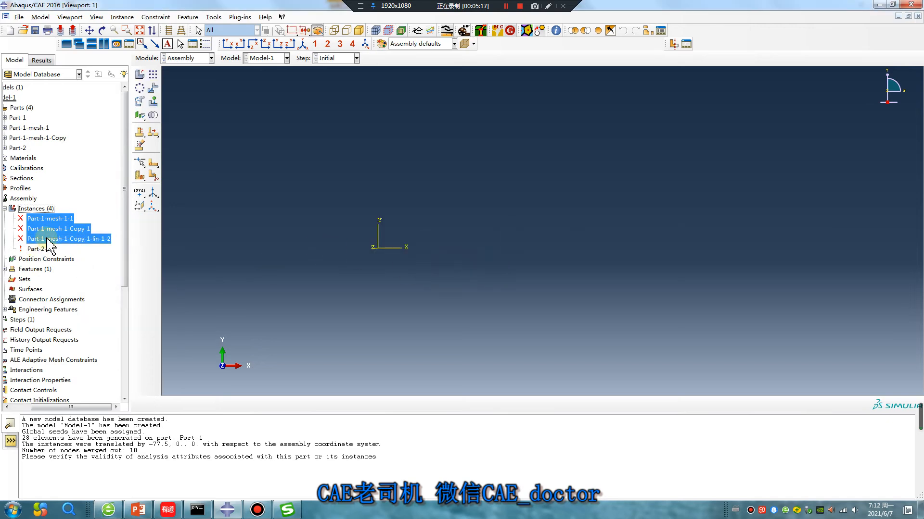
- Delete all four instances, Part-1-mesh-1-1 through Part-2-1, from the assembly
ctrl+click(45, 249)
right_click(45, 249)
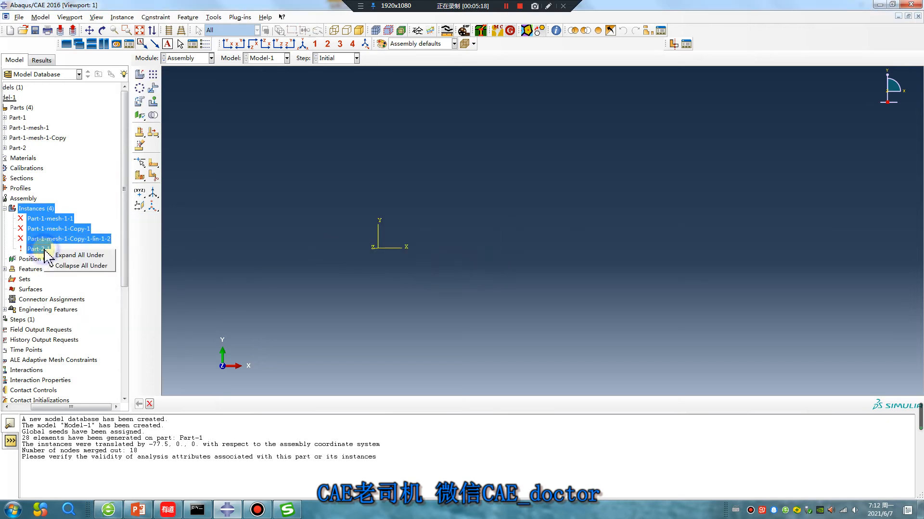
click(43, 220)
shift+click(40, 249)
right_click(40, 249)
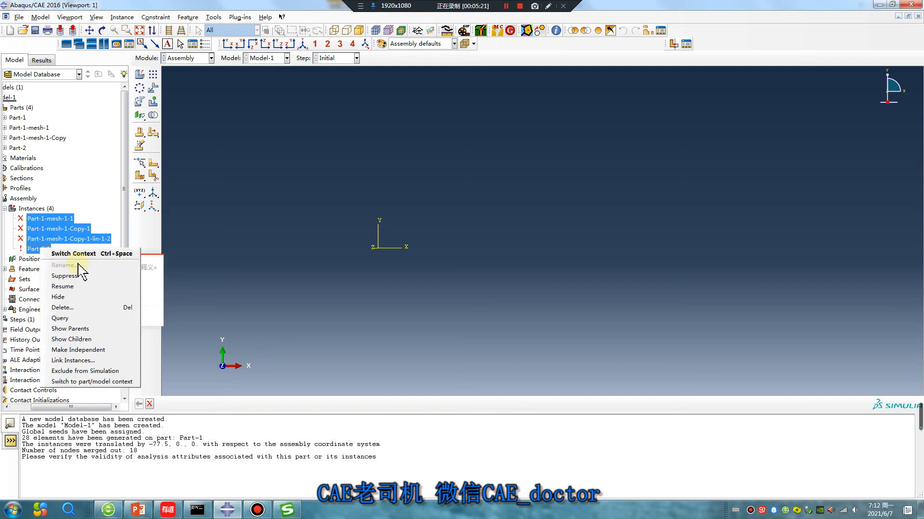
click(77, 308)
click(428, 270)
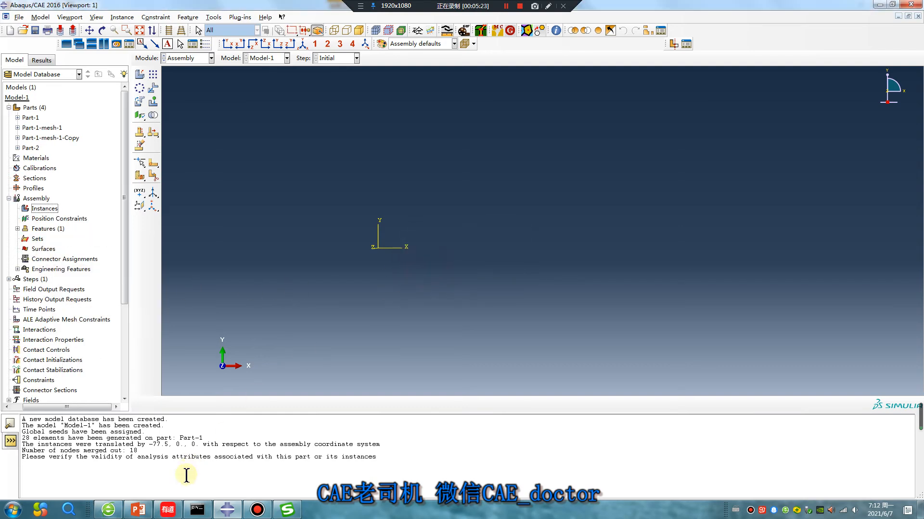
right_click(169, 514)
- Close the dictionary app and add a new Part-2 instance to the assembly
click(154, 483)
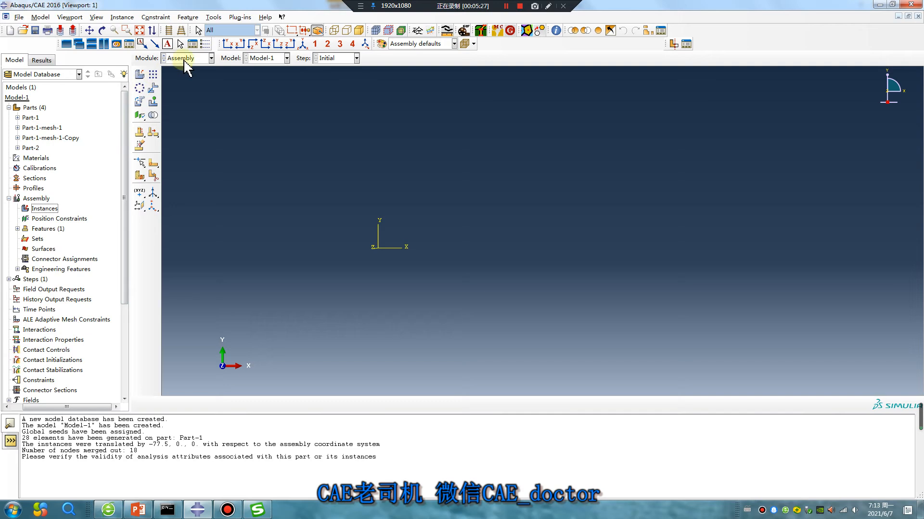
click(147, 75)
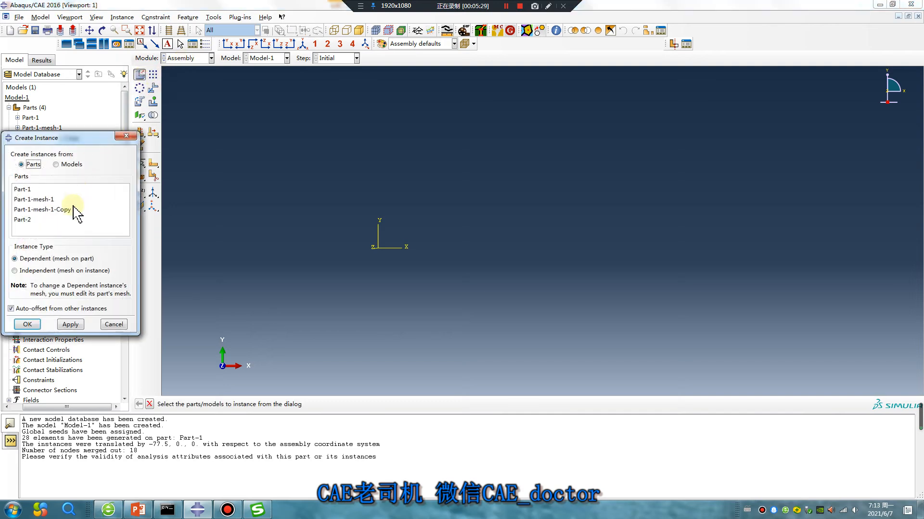
click(35, 220)
click(27, 325)
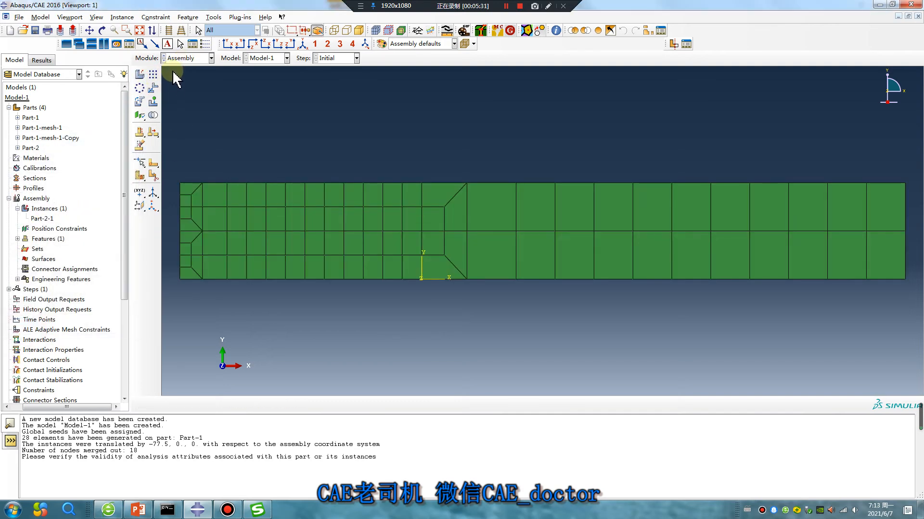
- Switch to the Mesh module, dismiss the dependent-instance warning, and display Part-2 alone
click(188, 57)
click(191, 128)
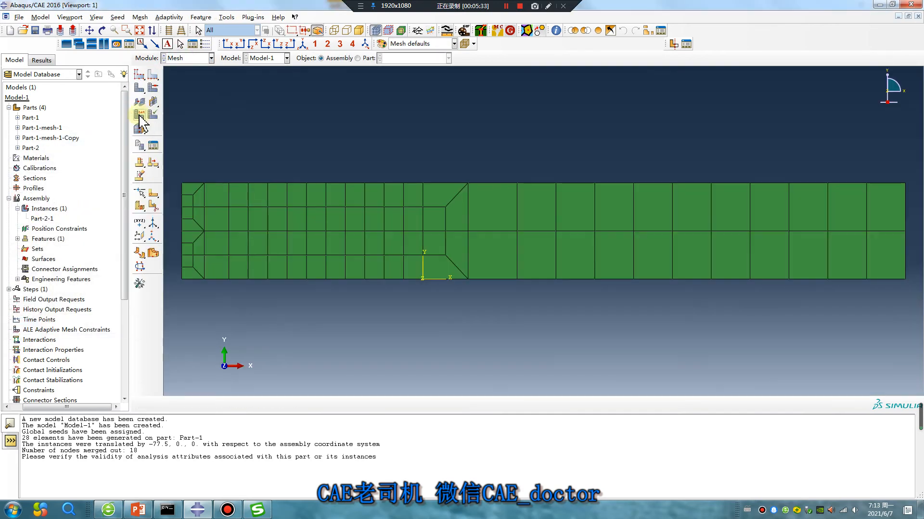
click(463, 280)
click(358, 58)
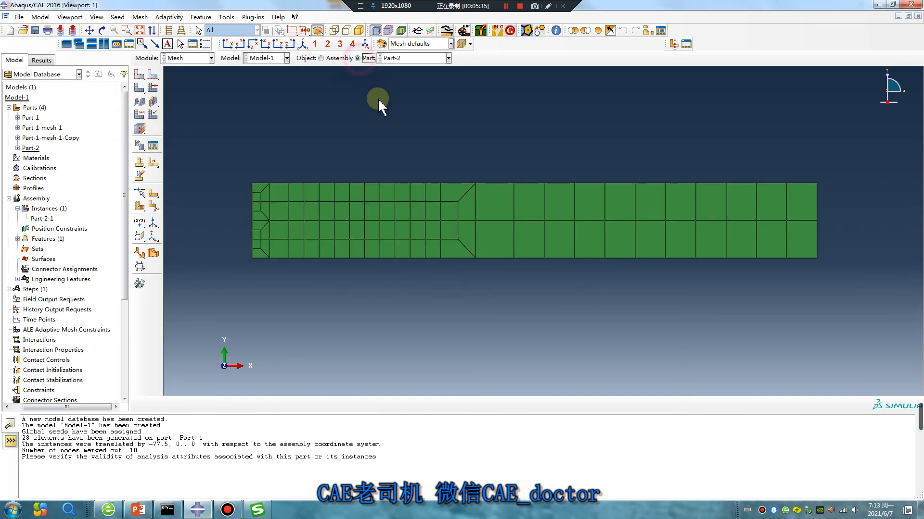
click(146, 115)
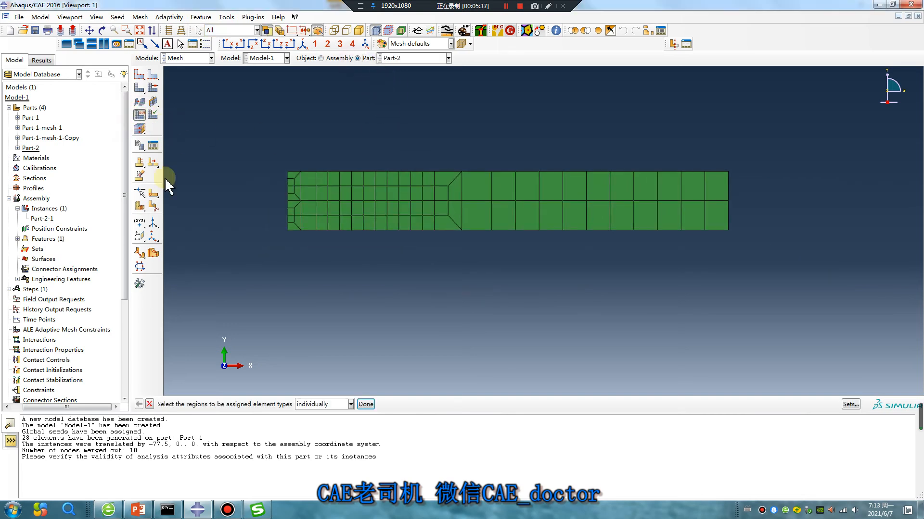
- Offset all Part-2 element faces into 20 solid layers, 20 thick, deleting base shells
click(139, 283)
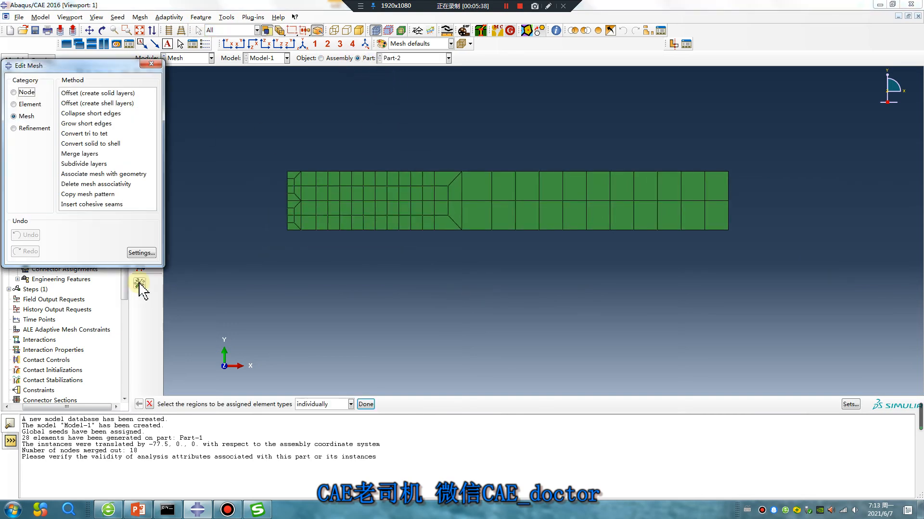
click(91, 94)
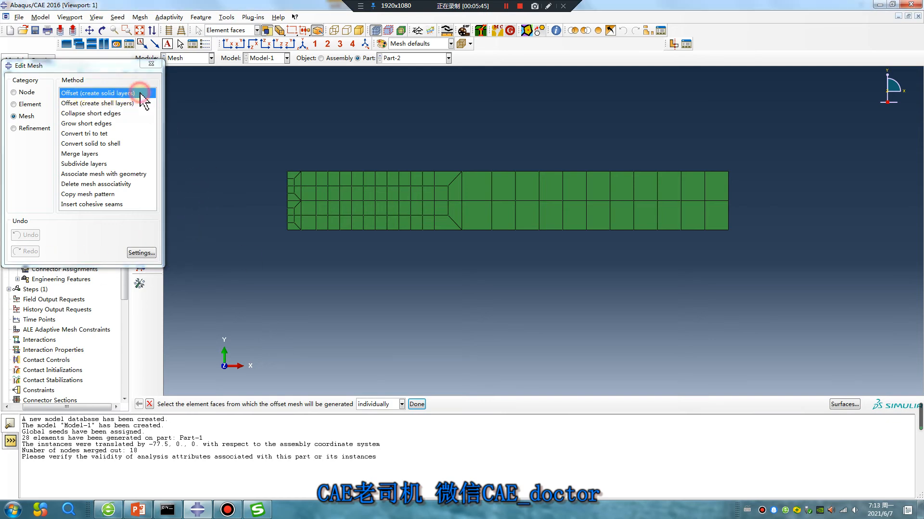
click(402, 404)
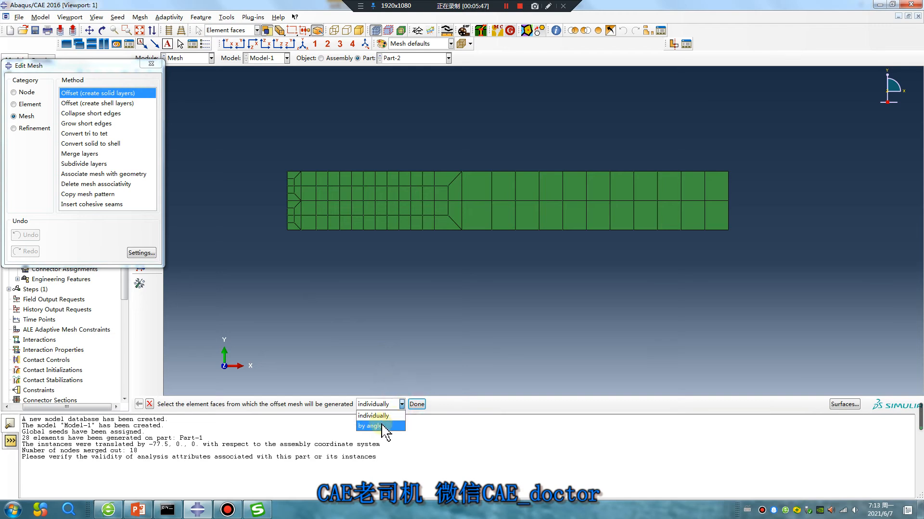
click(385, 427)
click(418, 198)
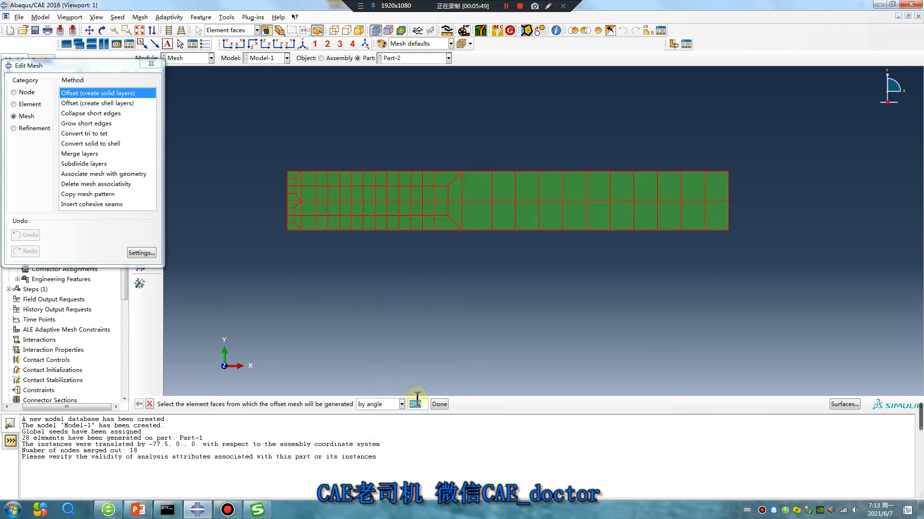
click(439, 404)
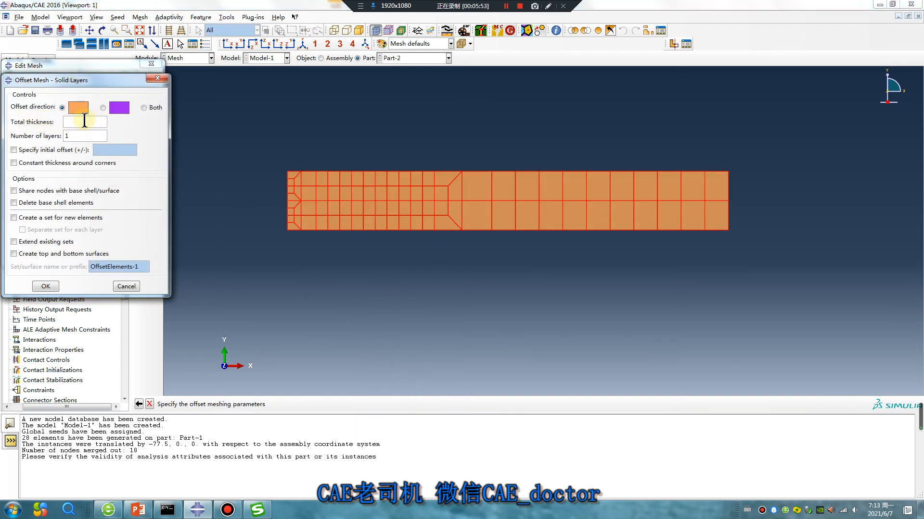
drag(80, 138, 58, 142)
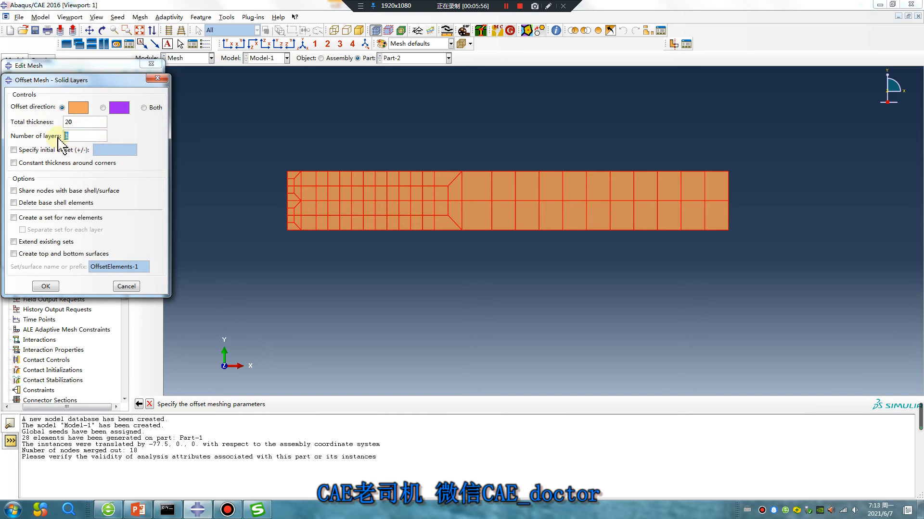
click(14, 203)
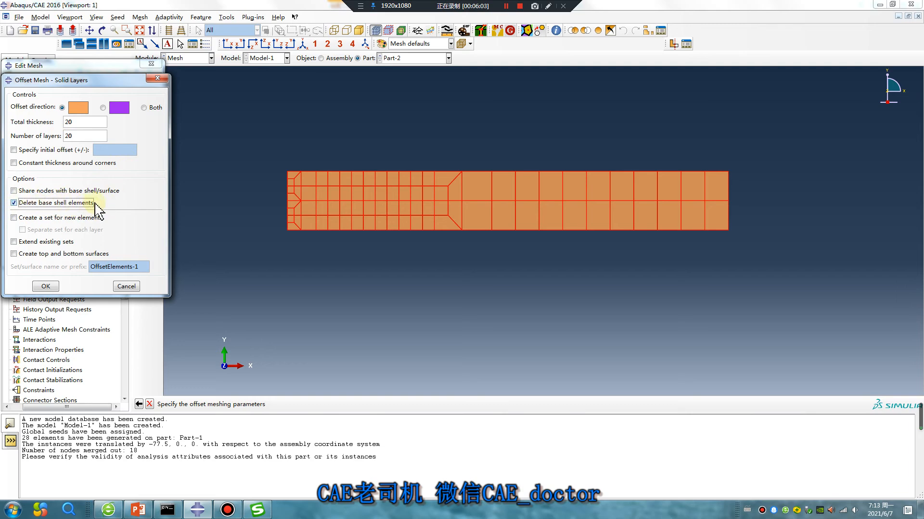
click(45, 286)
ctrl+alt+drag(427, 220, 616, 198)
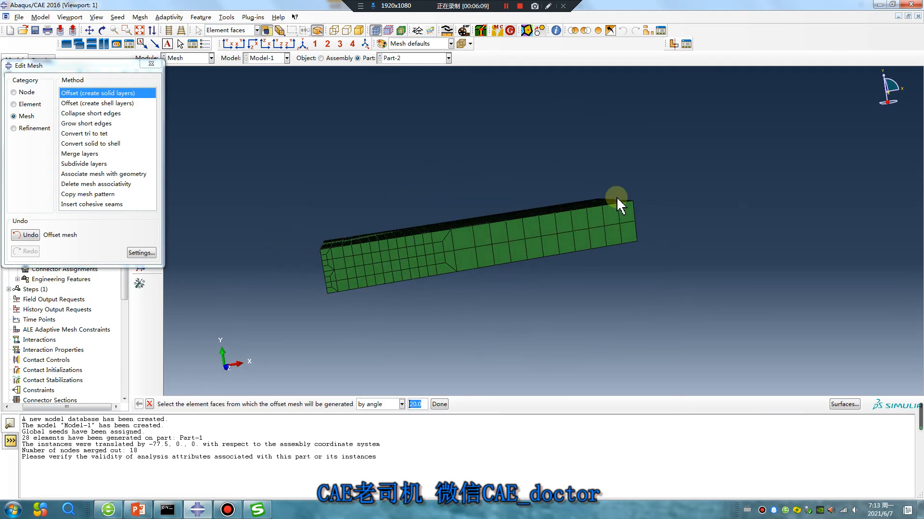
- Orbit and zoom out to check the solid strip's thickness, then close Edit Mesh
ctrl+alt+drag(418, 268, 628, 224)
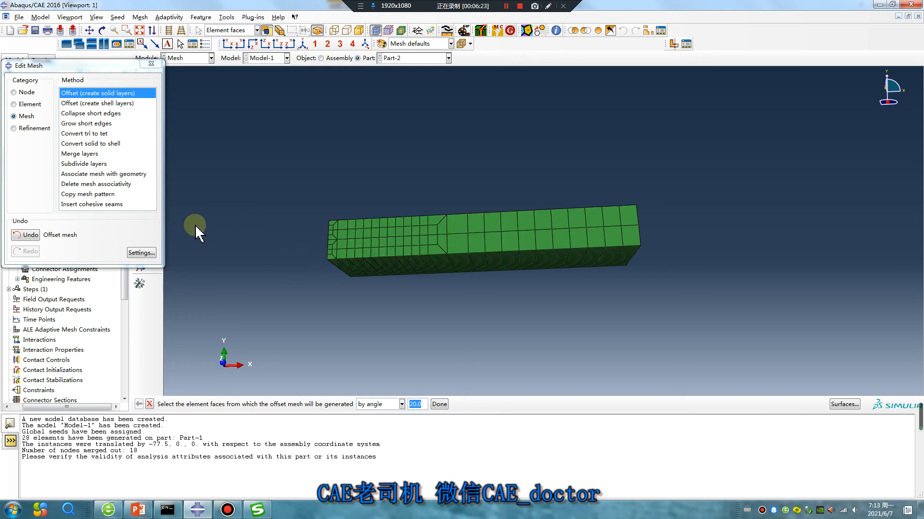
ctrl+alt+drag(450, 241, 391, 286)
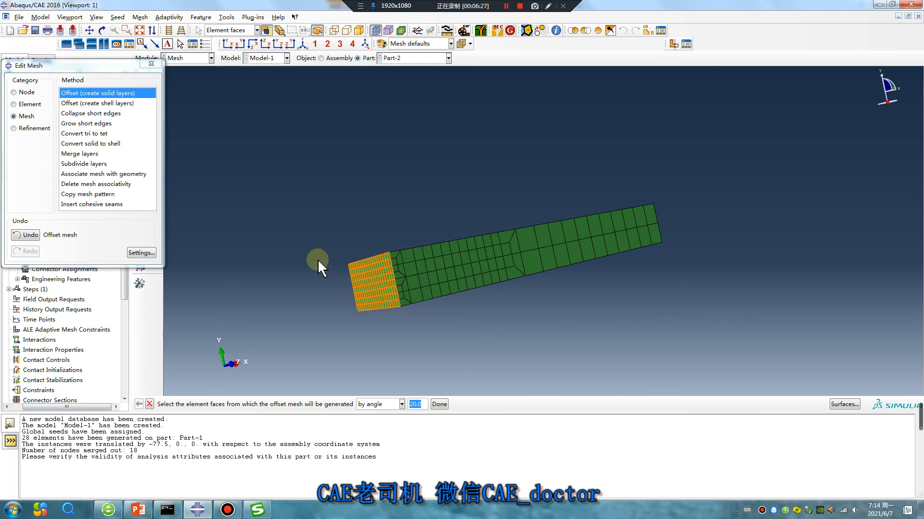
scroll(445, 213, down, 1)
click(152, 65)
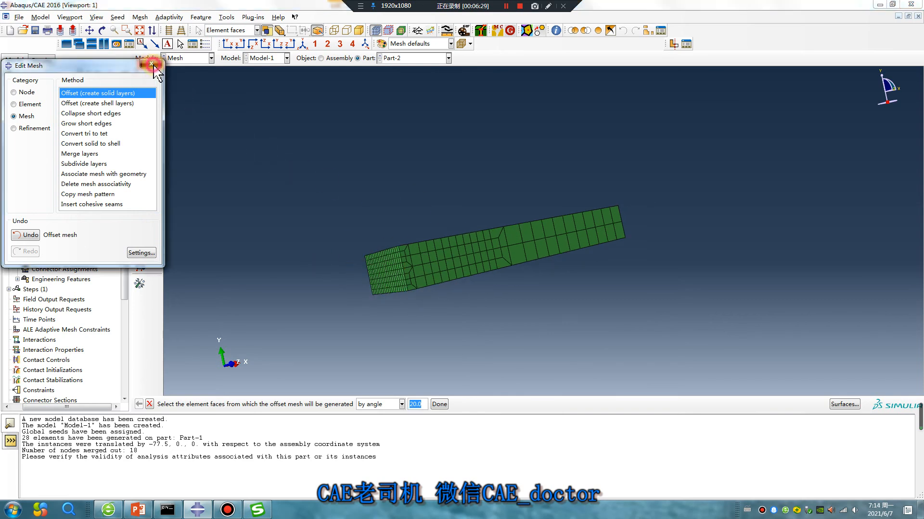
scroll(312, 219, down, 1)
scroll(474, 224, down, 1)
mouse_move(139, 512)
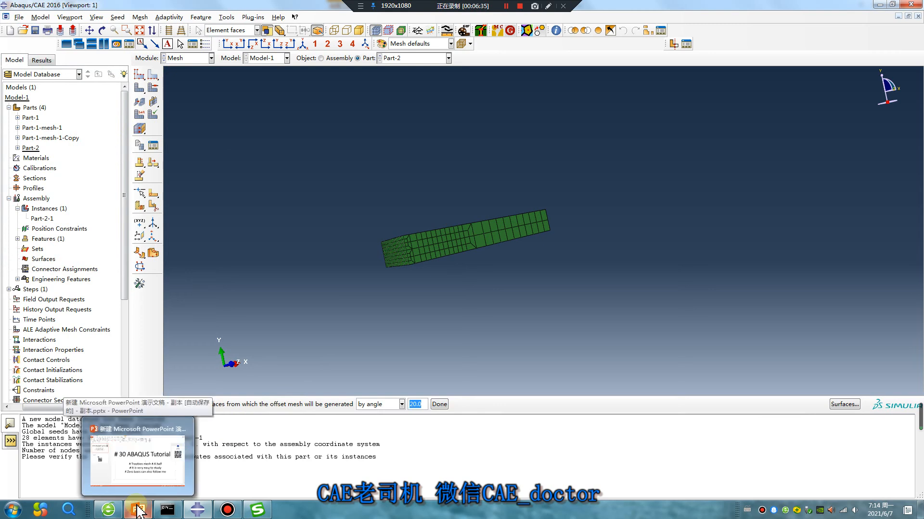
- Look over the PowerPoint title and Wechat slides, then minimize PowerPoint and Abaqus/CAE
click(139, 512)
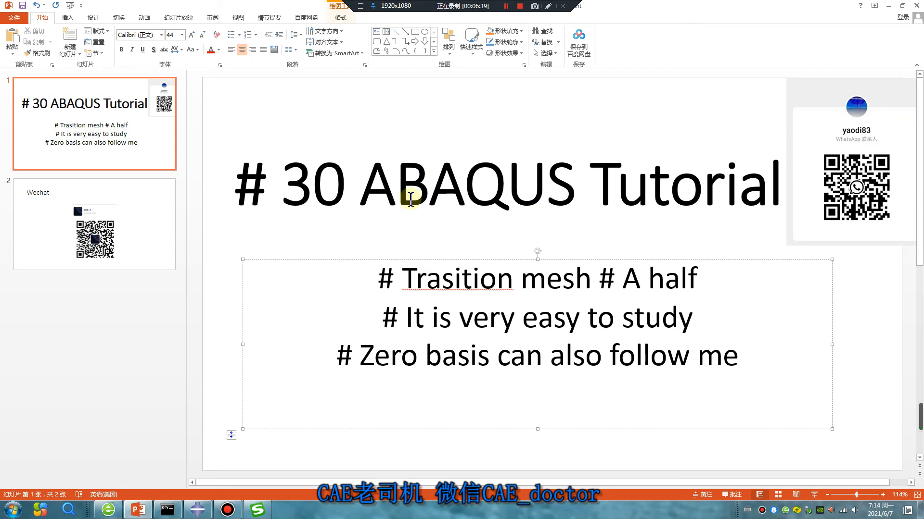
click(864, 167)
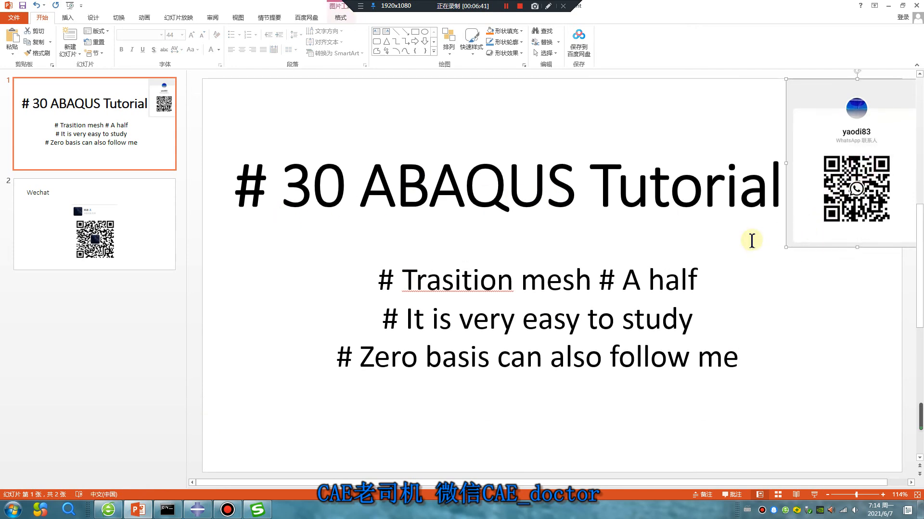
click(111, 252)
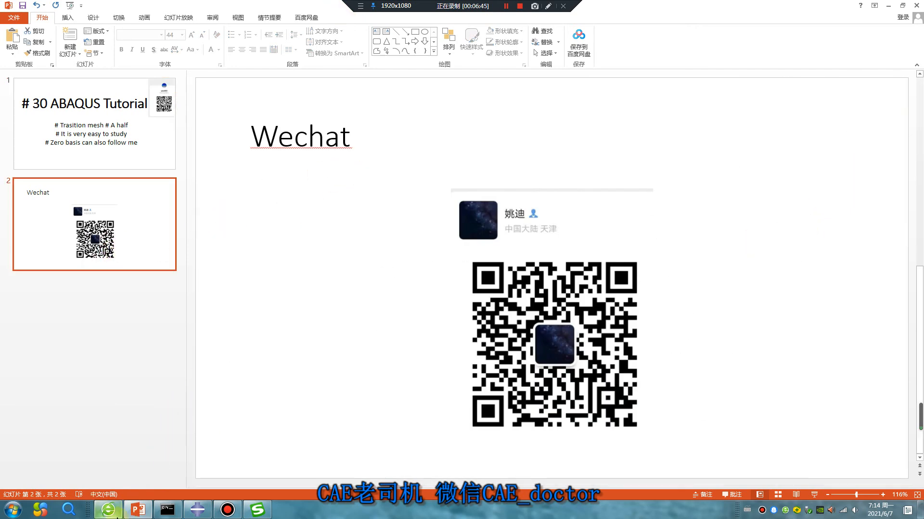
click(889, 6)
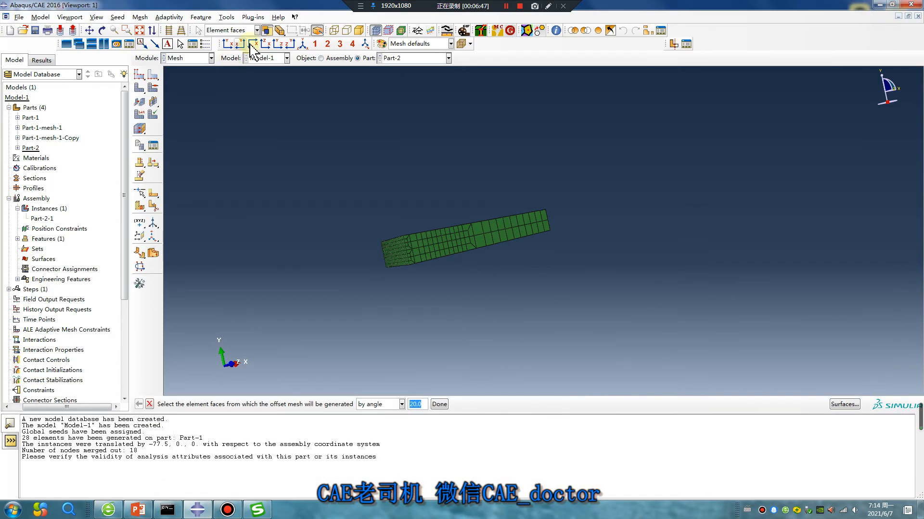
click(885, 7)
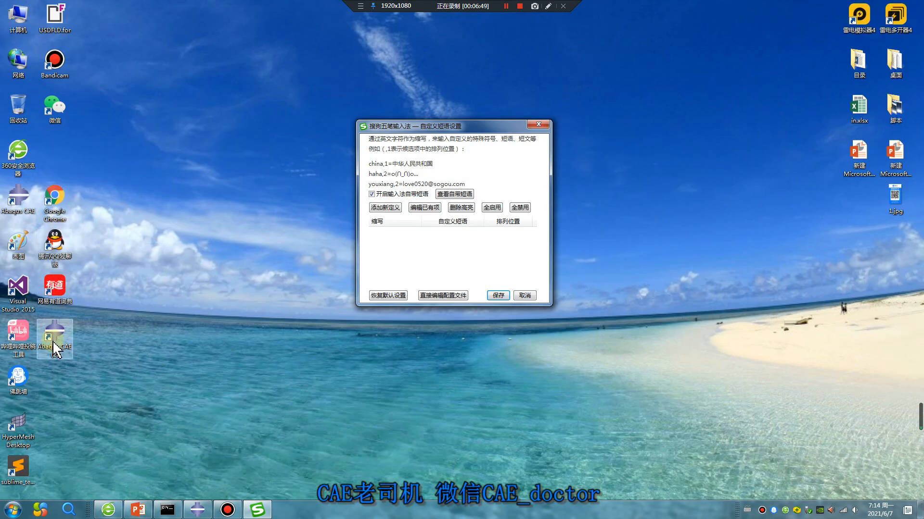
- Launch 360 Secure Browser maximized and close the input-method phrase settings dialog
click(25, 148)
double_click(25, 148)
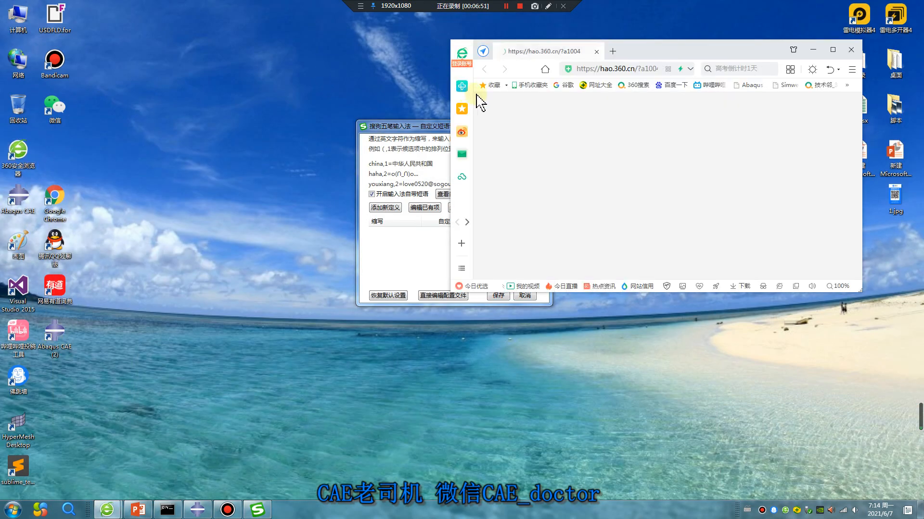
drag(429, 126, 361, 156)
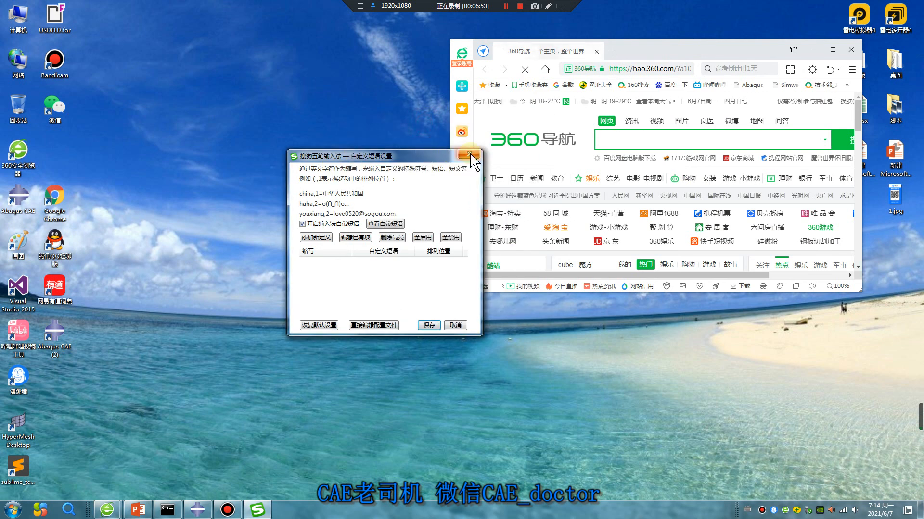
click(836, 53)
click(471, 156)
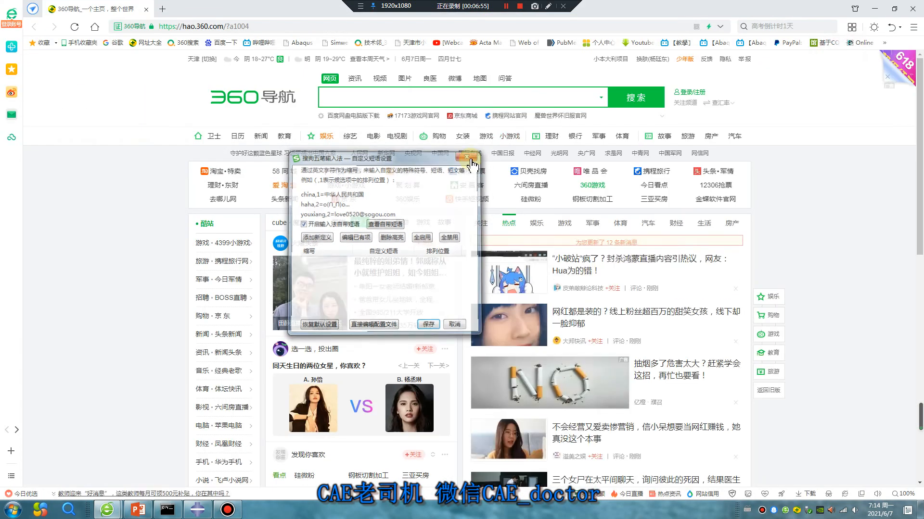
click(471, 157)
- Browse the channel's bilibili space page, then close the browser and all its tabs
click(264, 43)
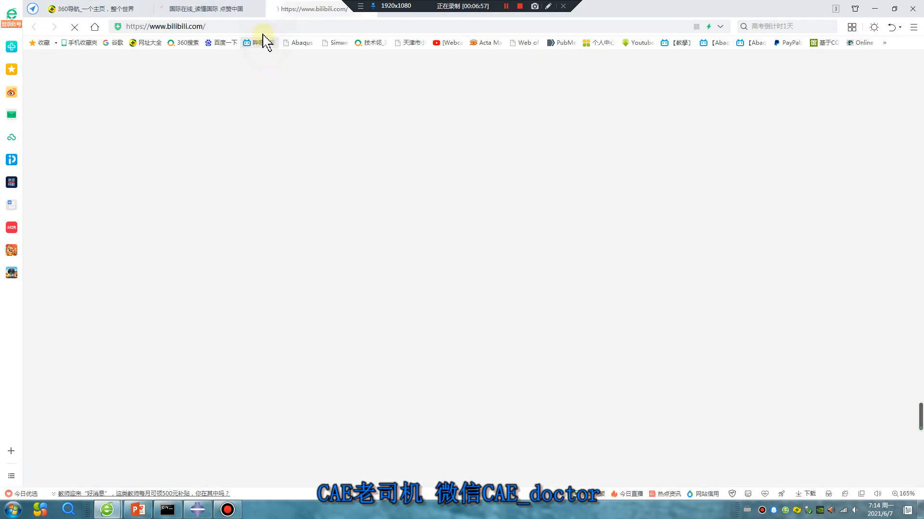
click(257, 10)
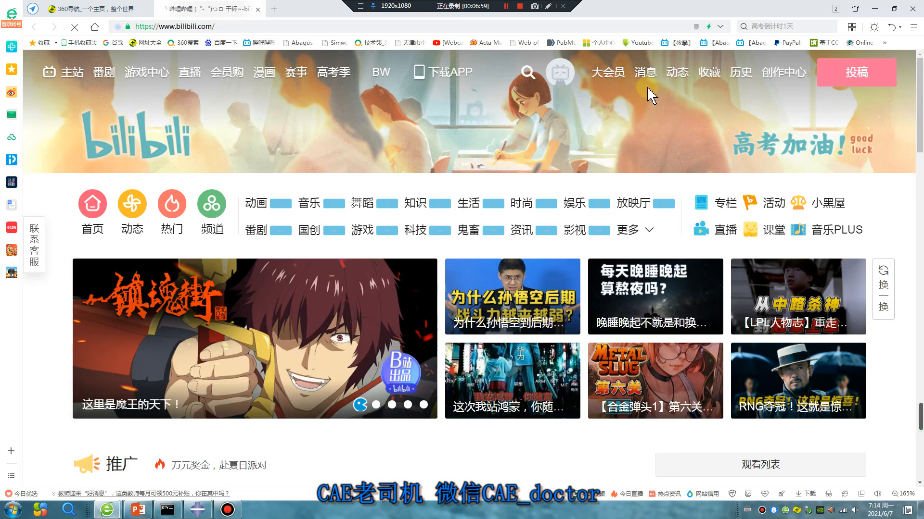
click(562, 77)
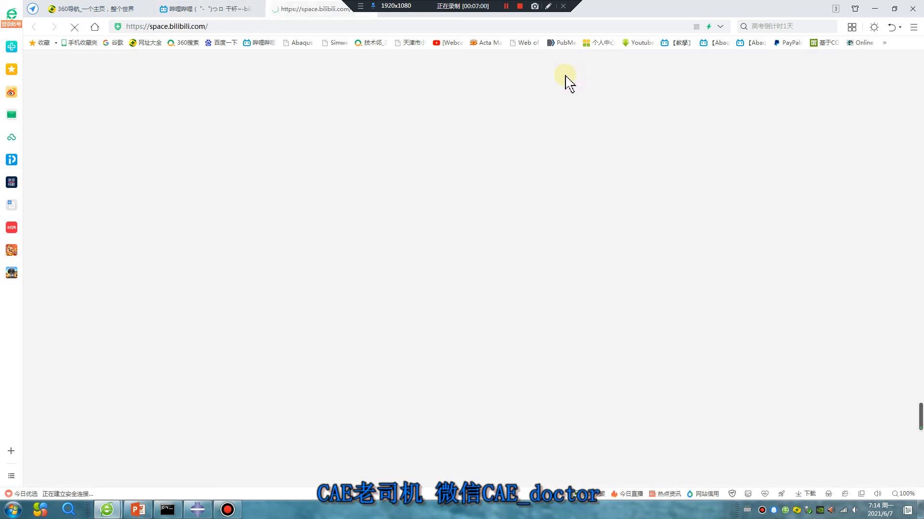
click(259, 26)
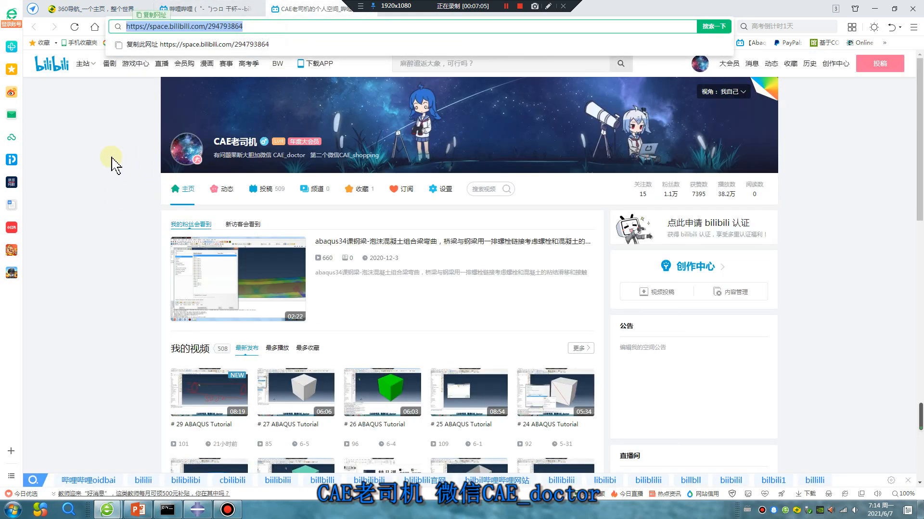
scroll(120, 303, down, 4)
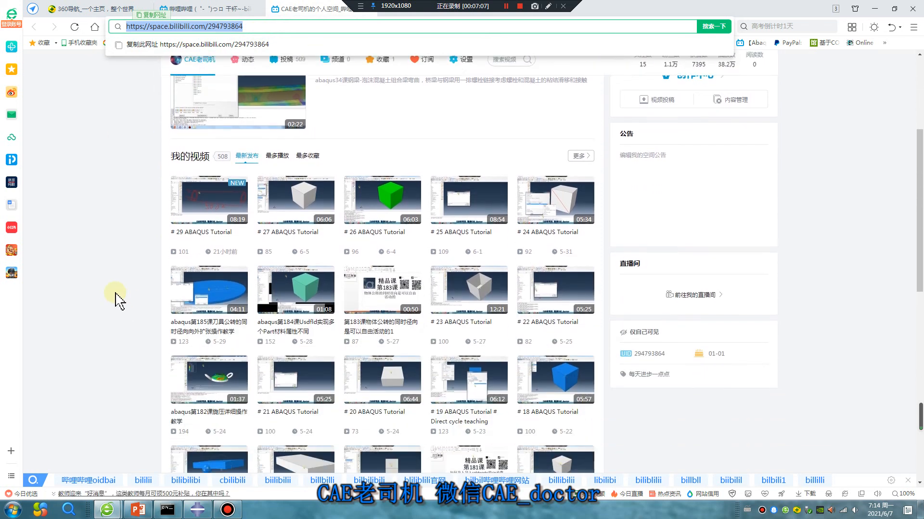
scroll(120, 295, down, 5)
scroll(118, 293, up, 5)
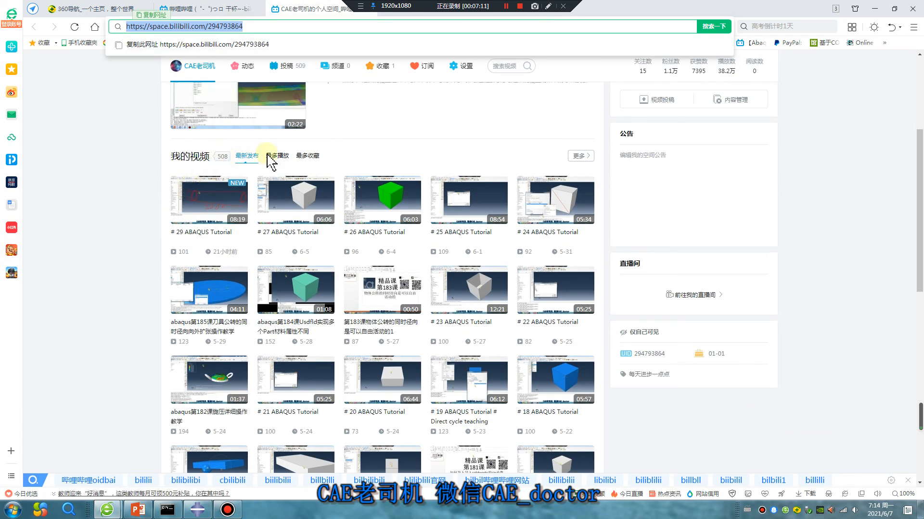
scroll(419, 165, up, 4)
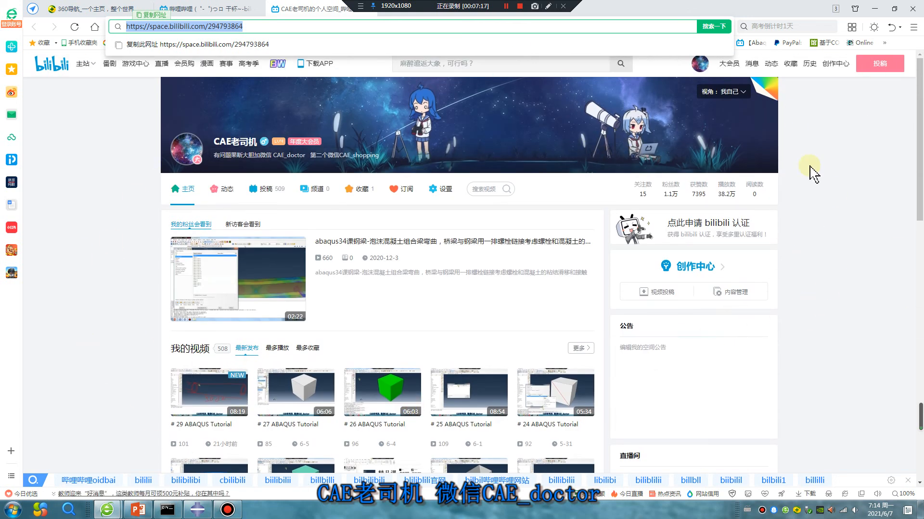
click(912, 7)
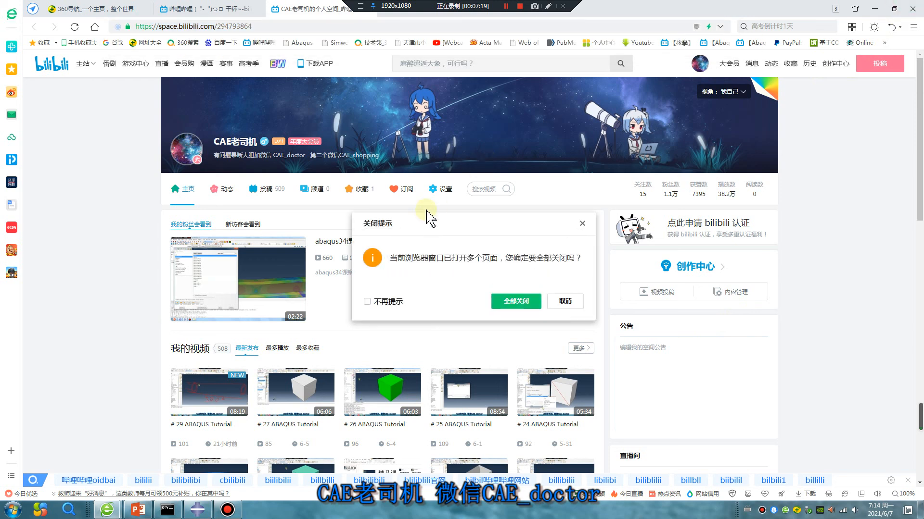
click(535, 302)
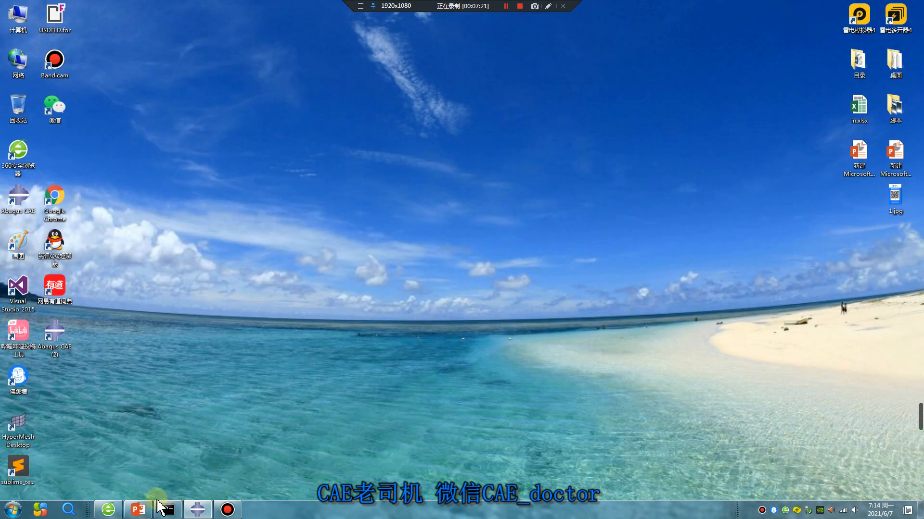